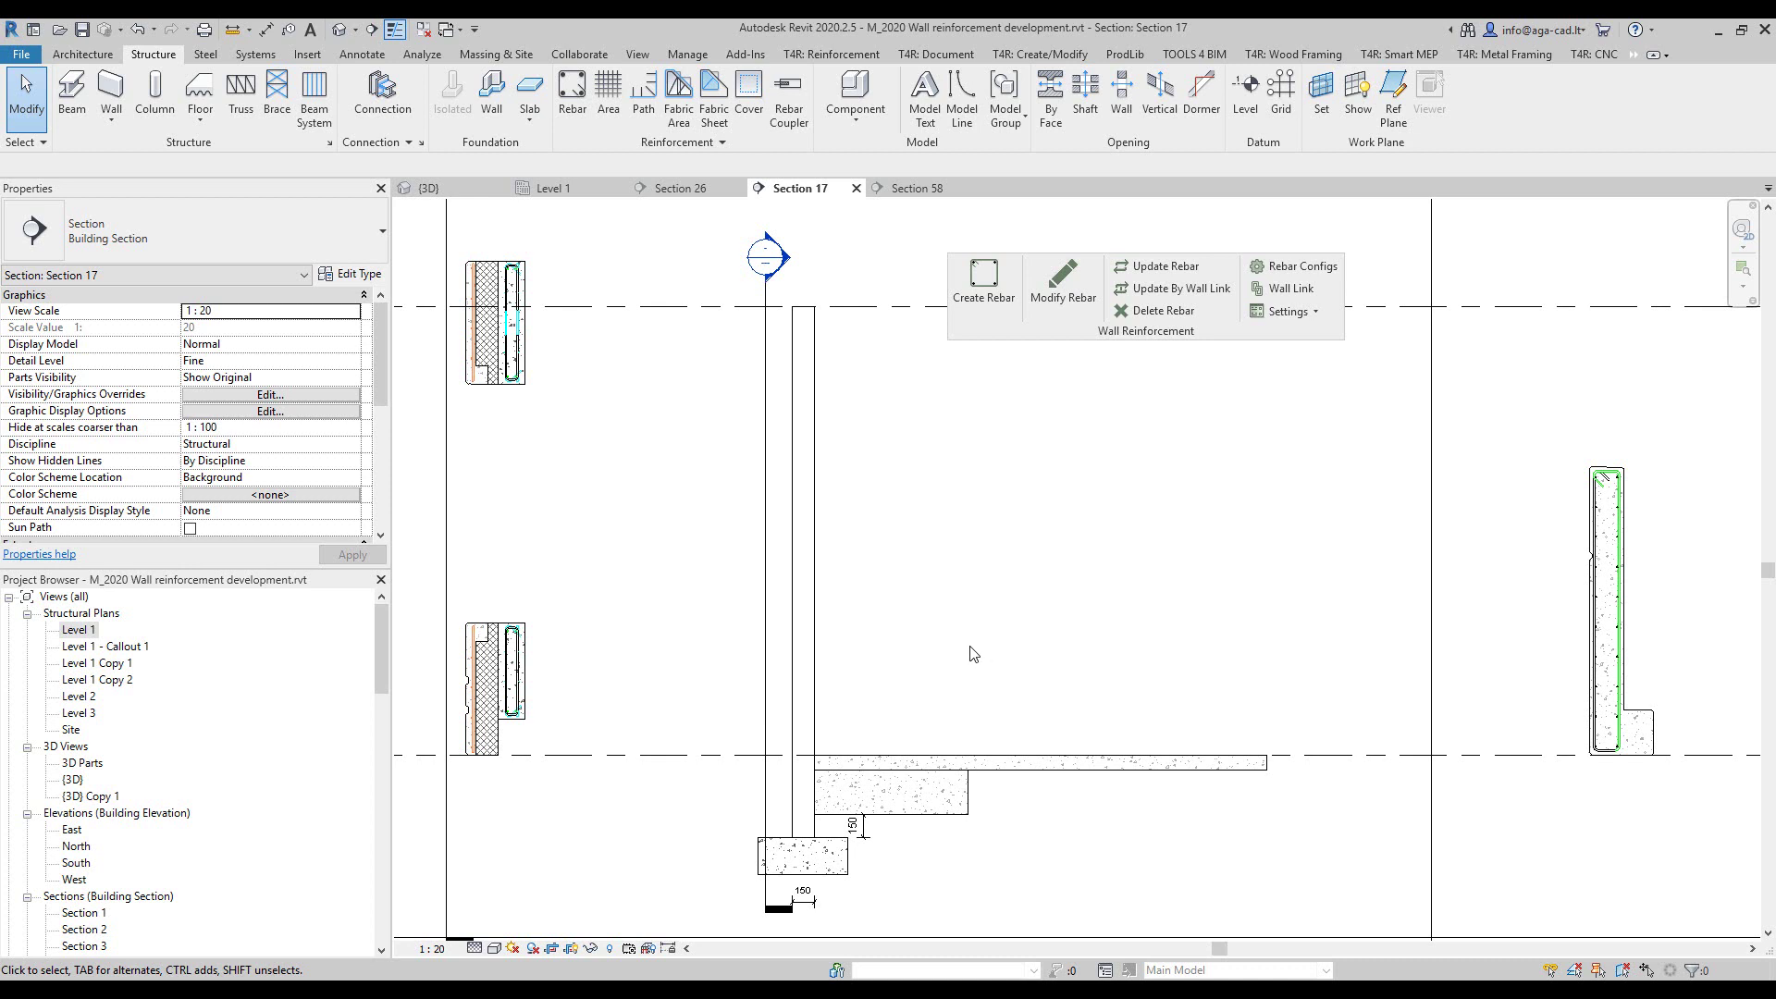
# Step: Select the 150 mm basic wall in Section 17 and generate its reinforcement bars with Create Rebar
pyautogui.click(807, 728)
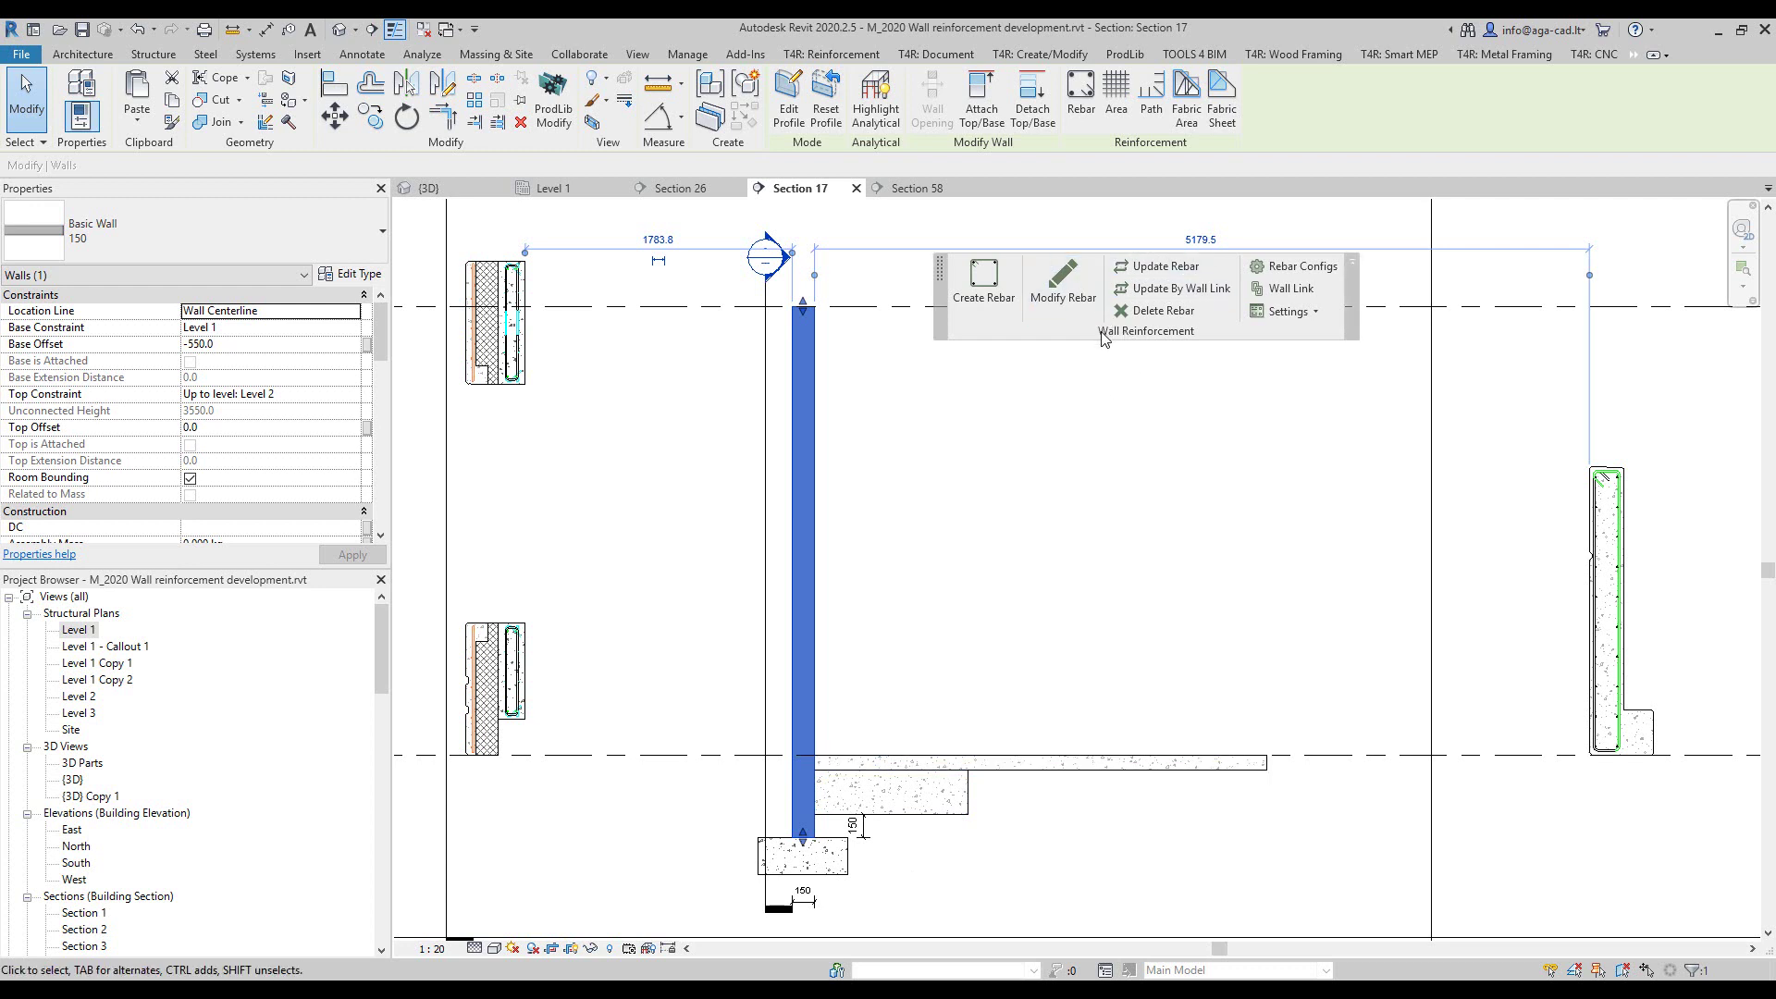
pyautogui.click(986, 282)
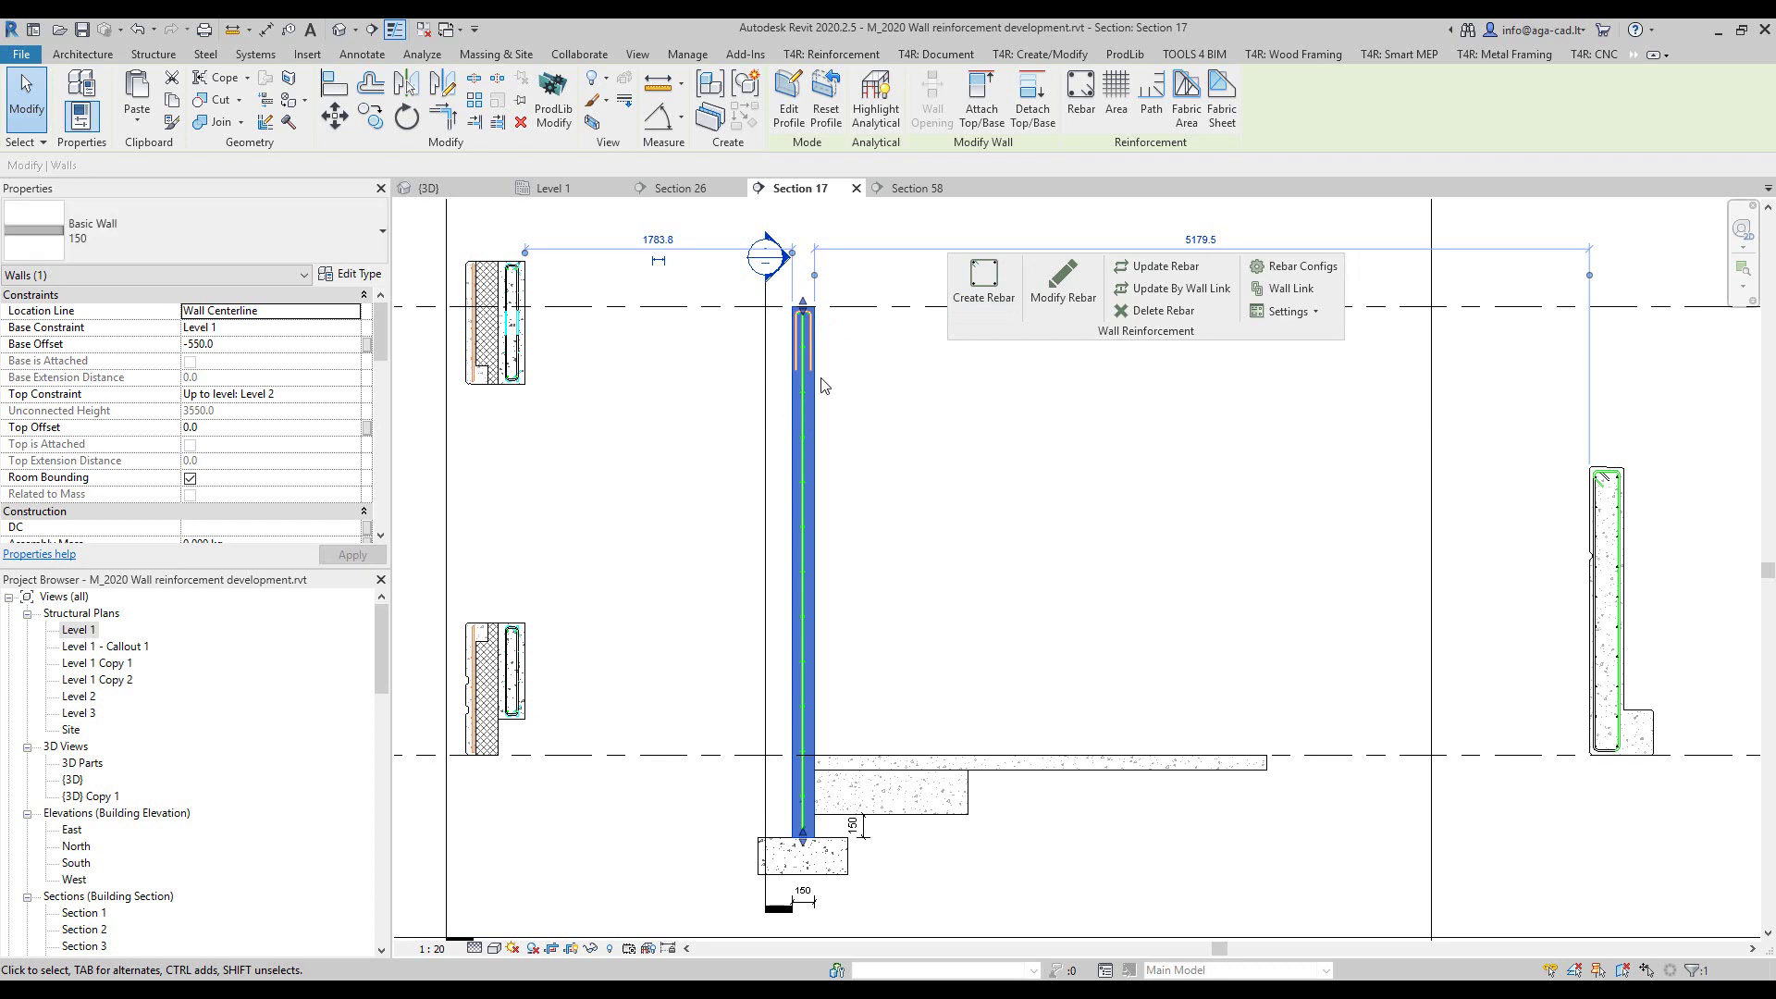
pyautogui.click(832, 492)
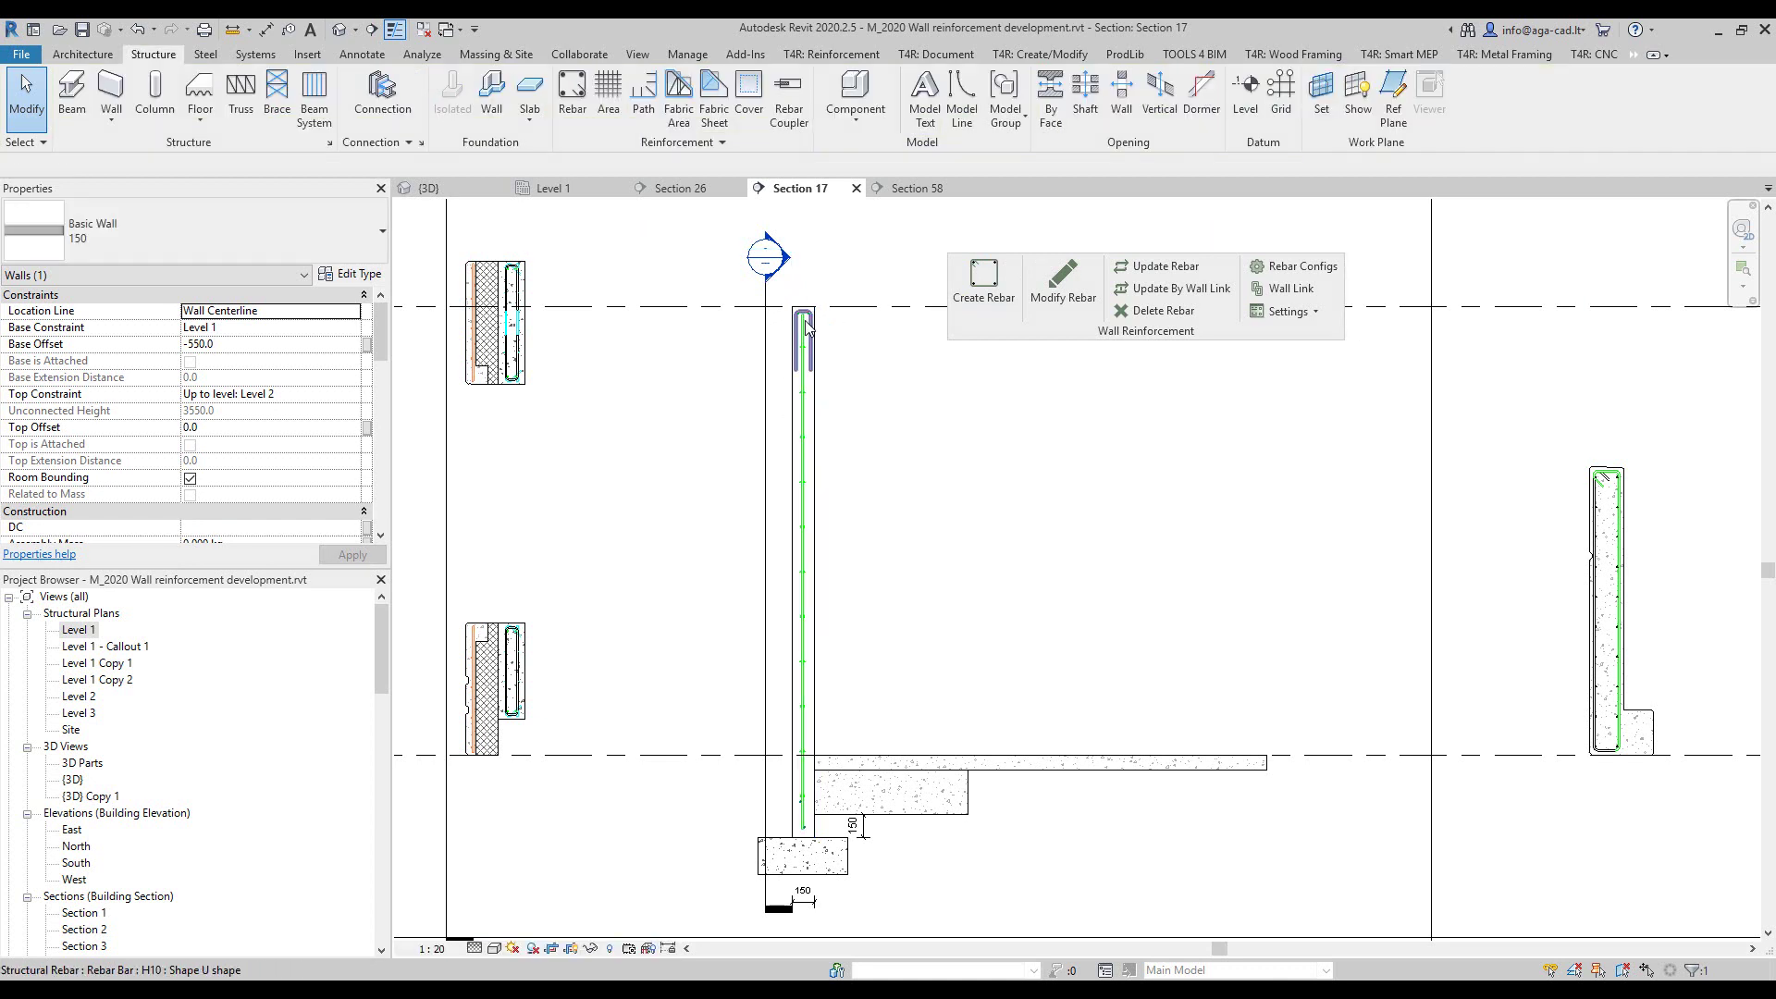
pyautogui.scroll(8, 818, 310)
pyautogui.click(811, 404)
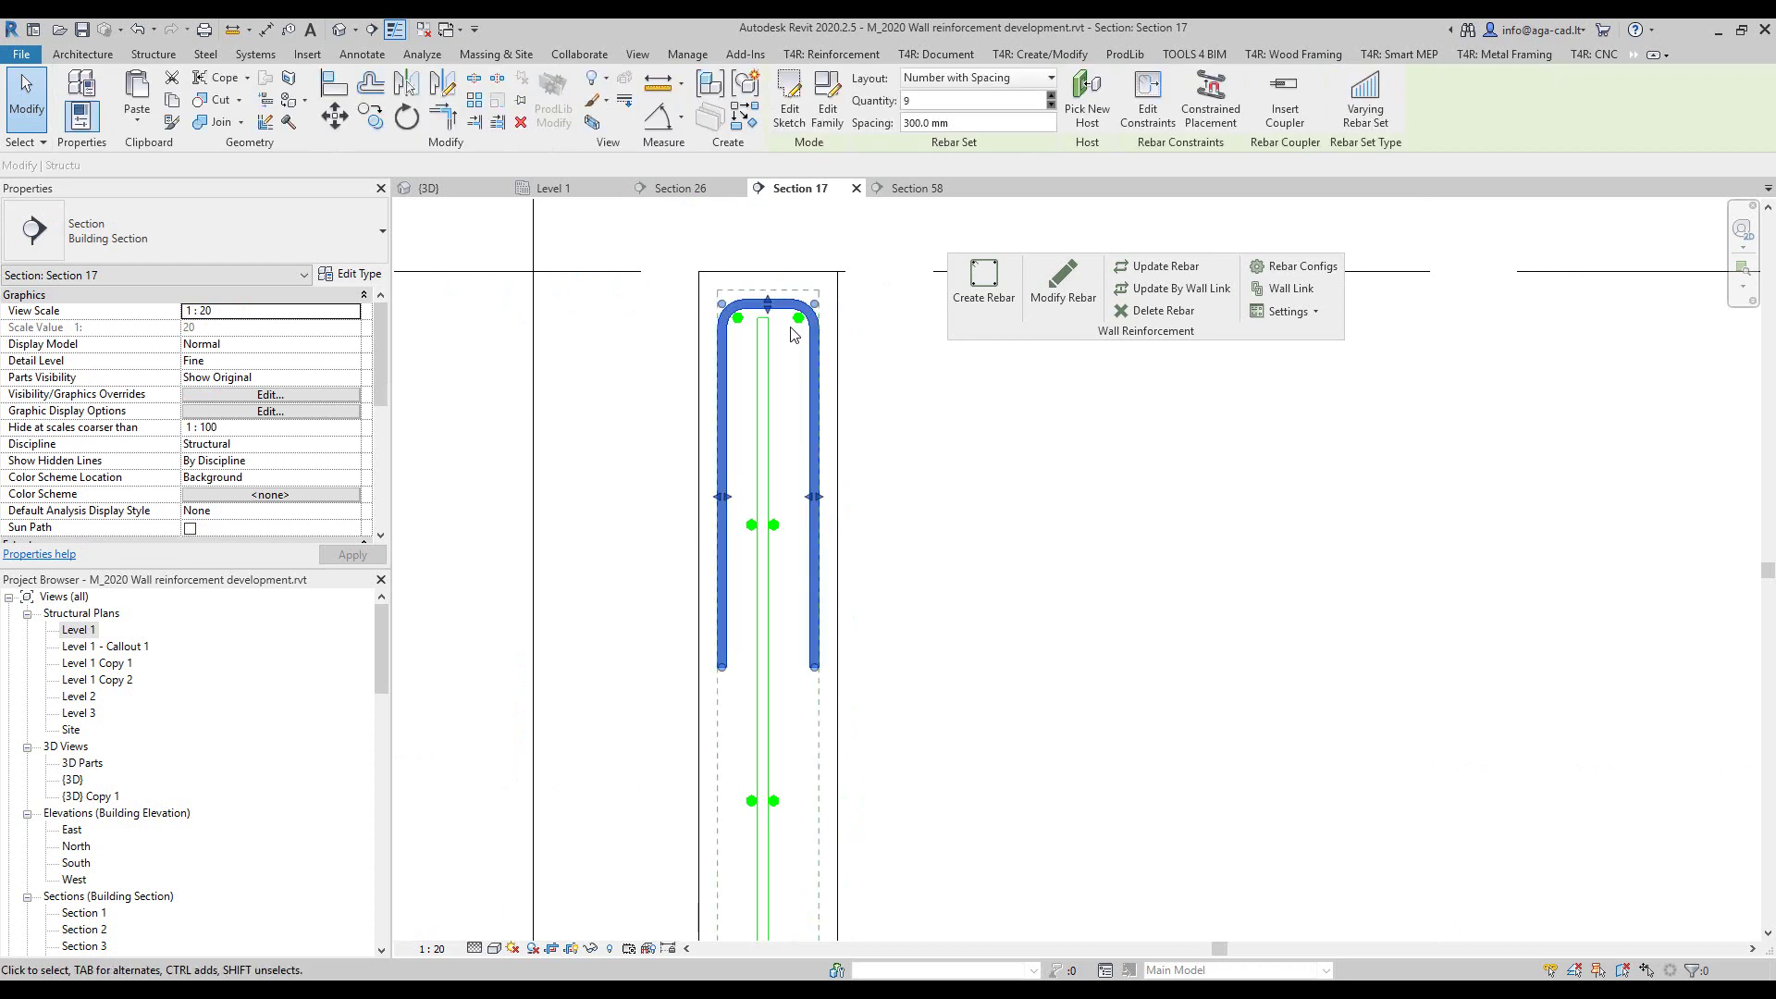
pyautogui.click(762, 397)
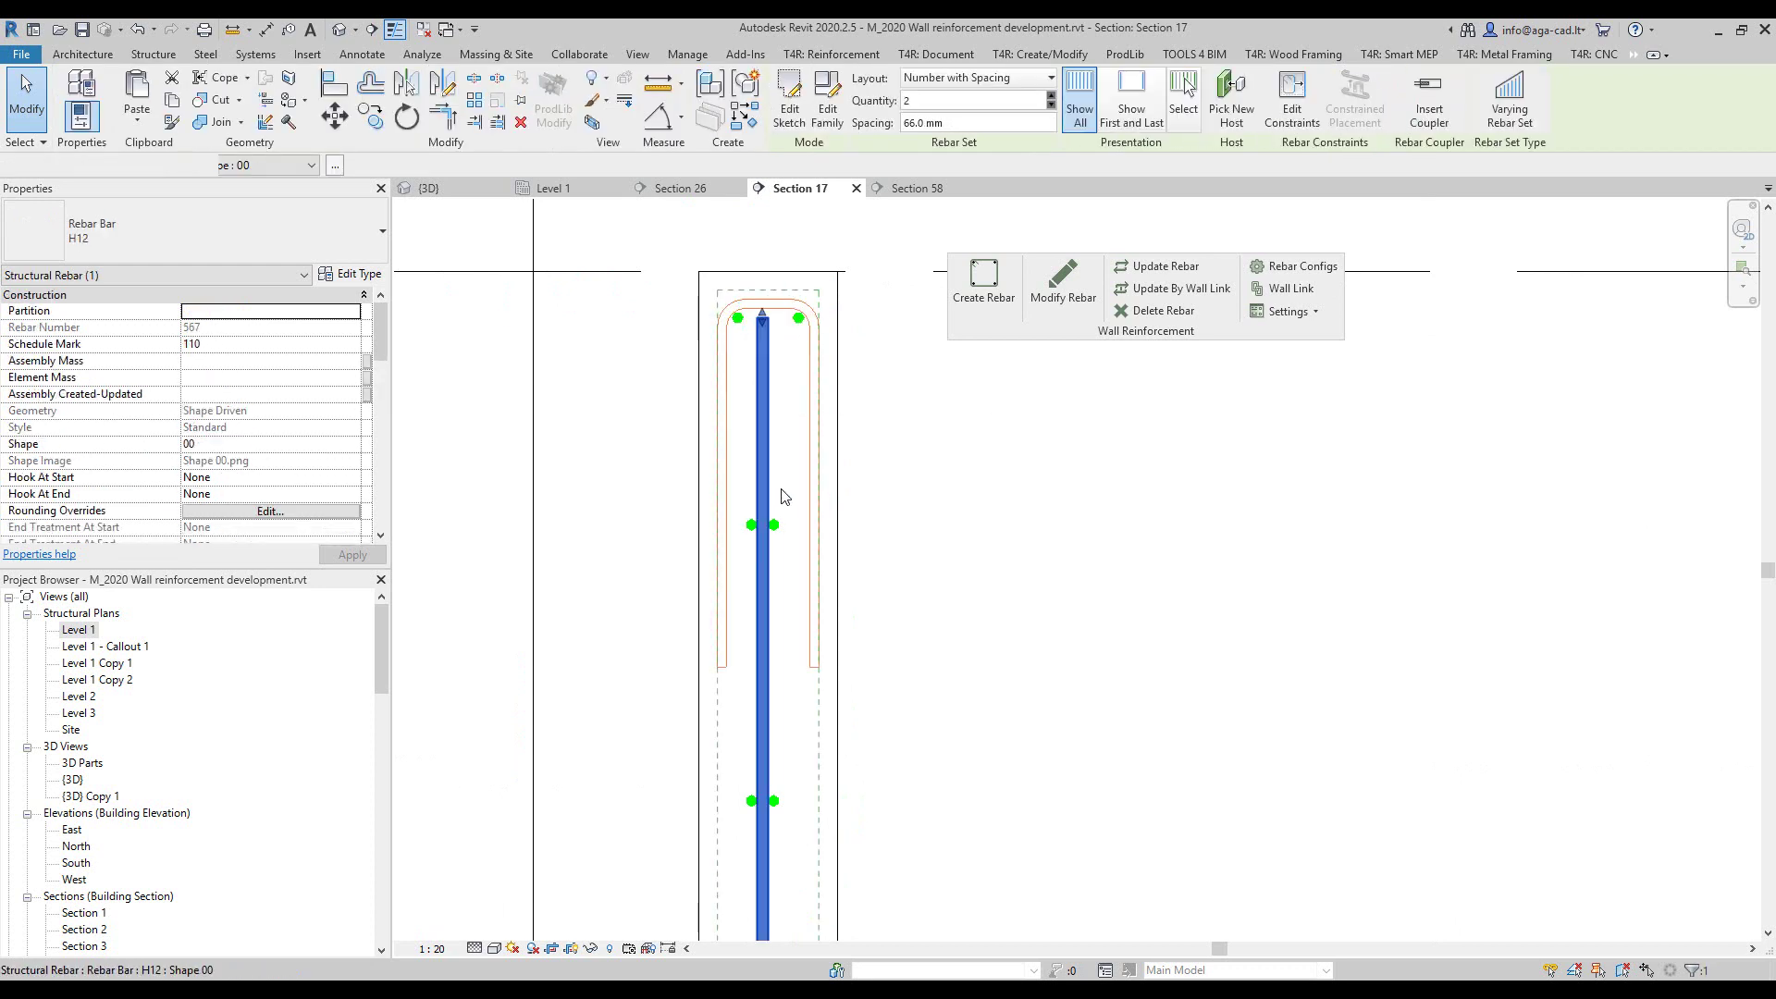
pyautogui.scroll(-5, 696, 346)
pyautogui.press('Escape')
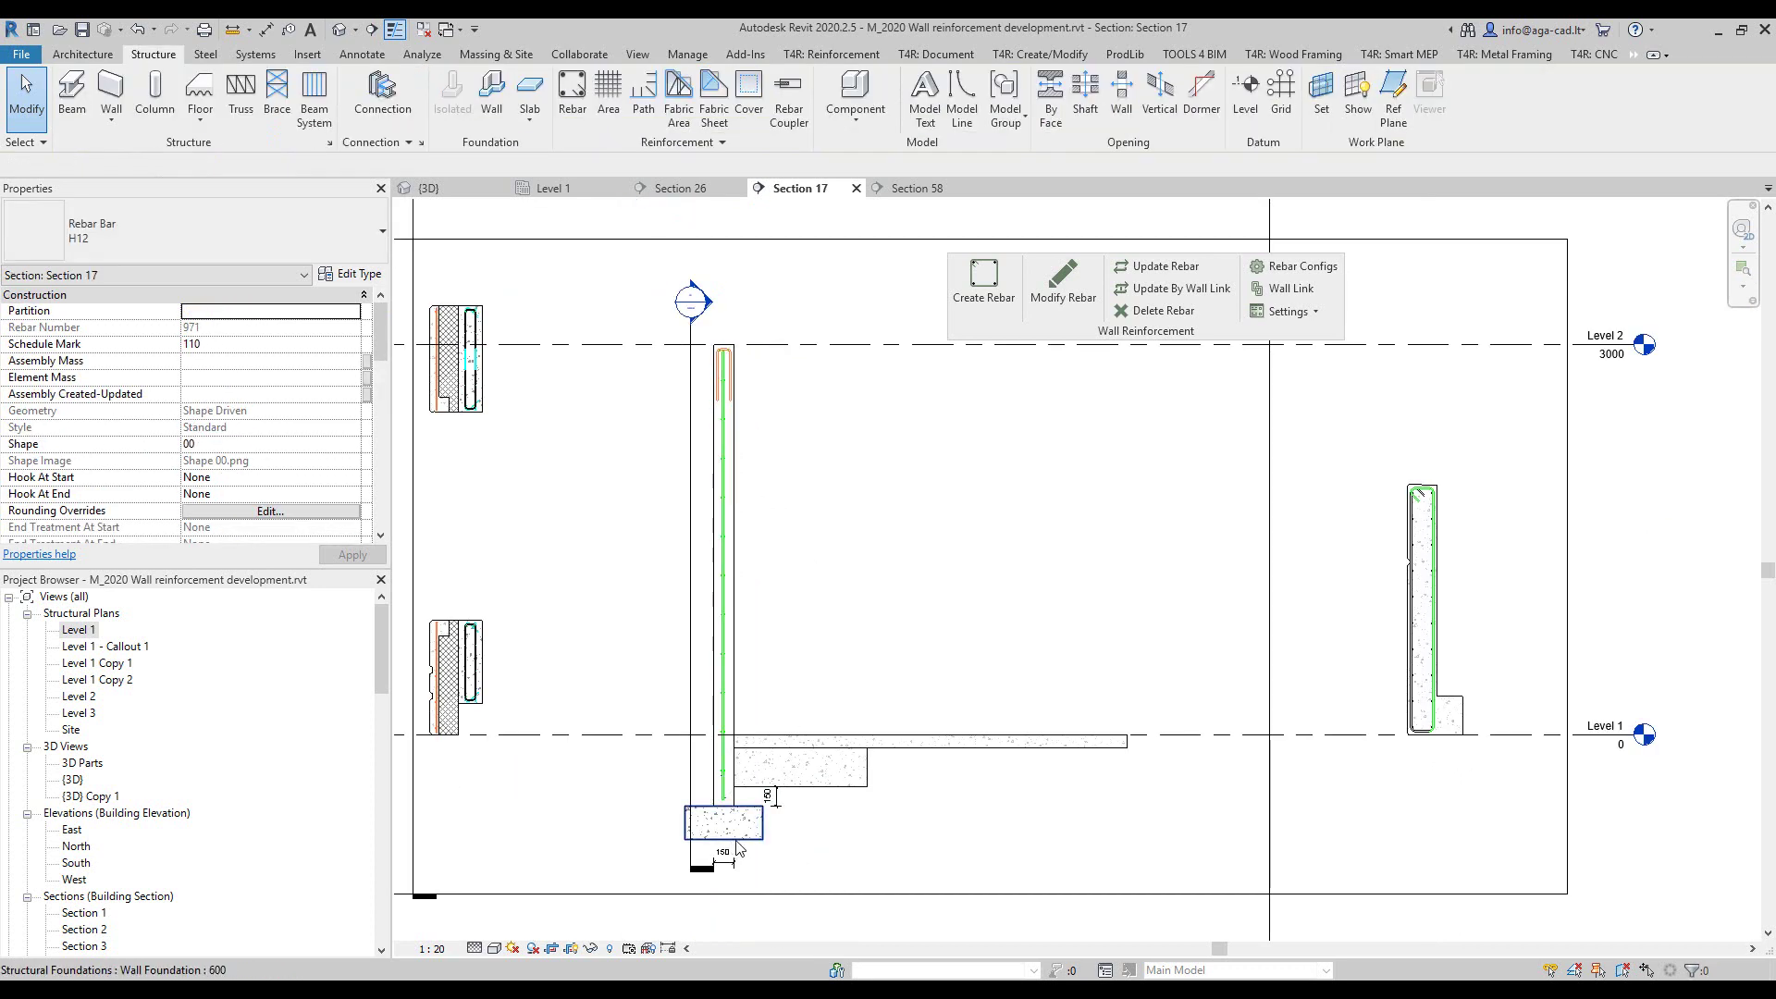
pyautogui.scroll(4, 748, 756)
pyautogui.scroll(3, 673, 626)
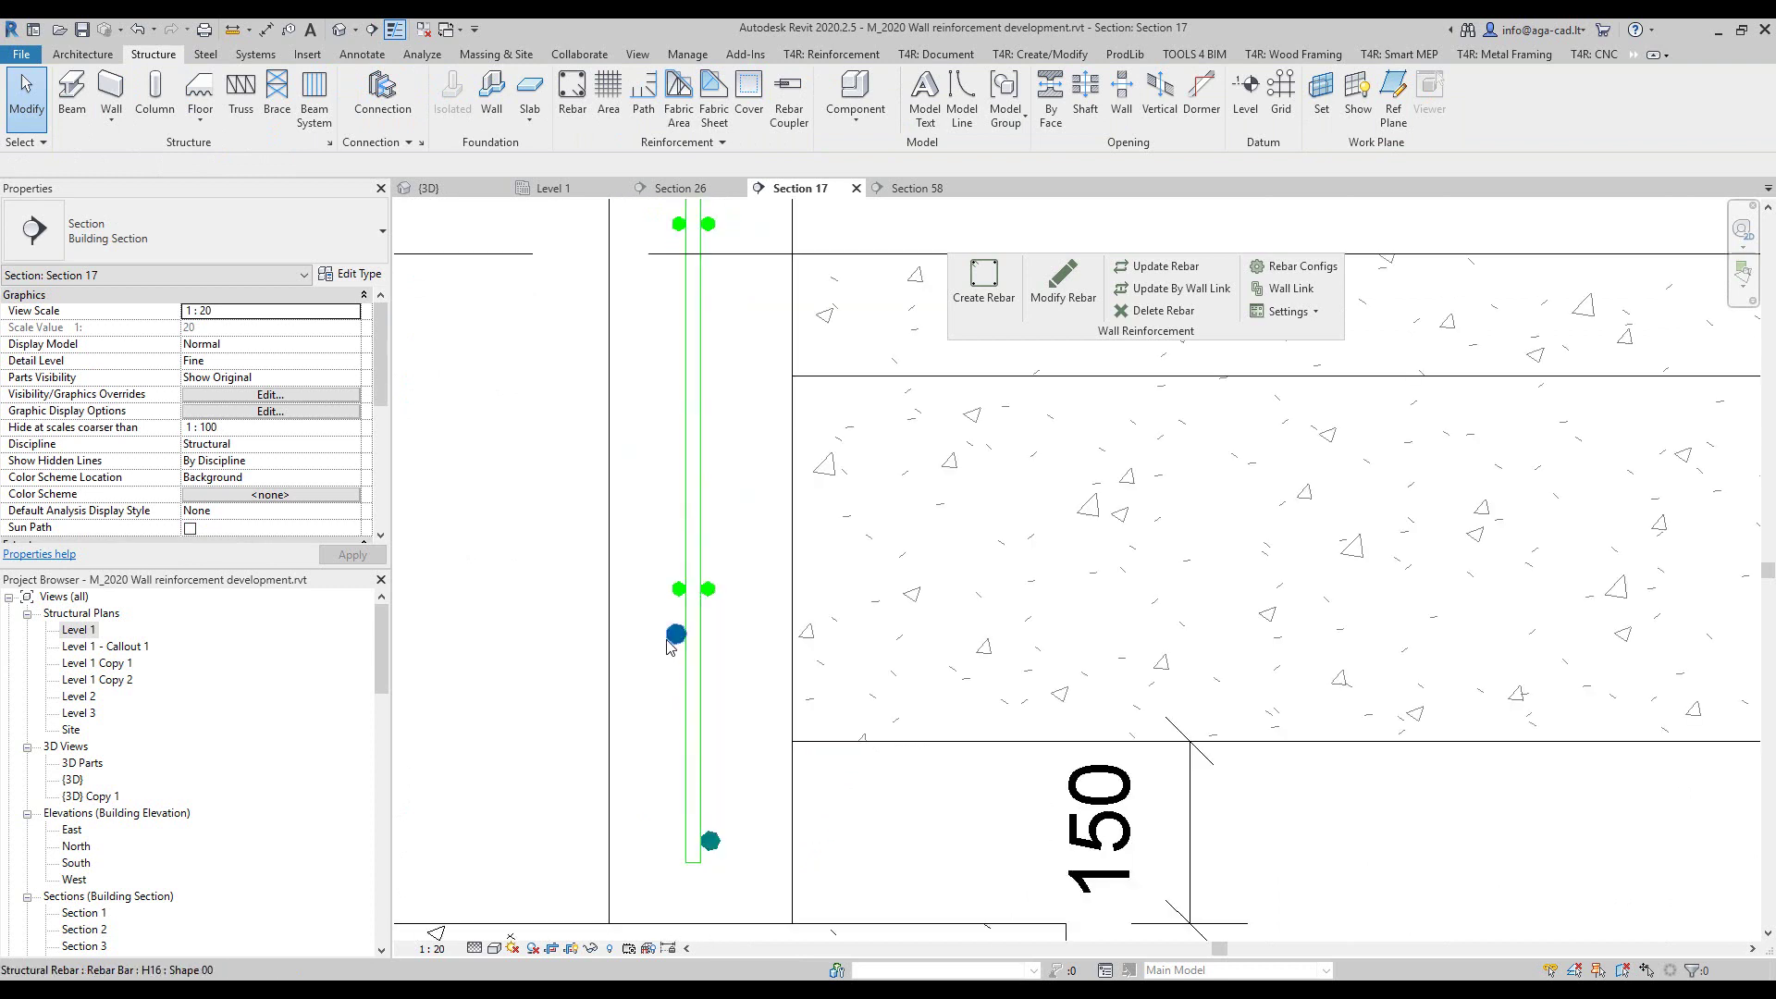
pyautogui.scroll(-4, 744, 824)
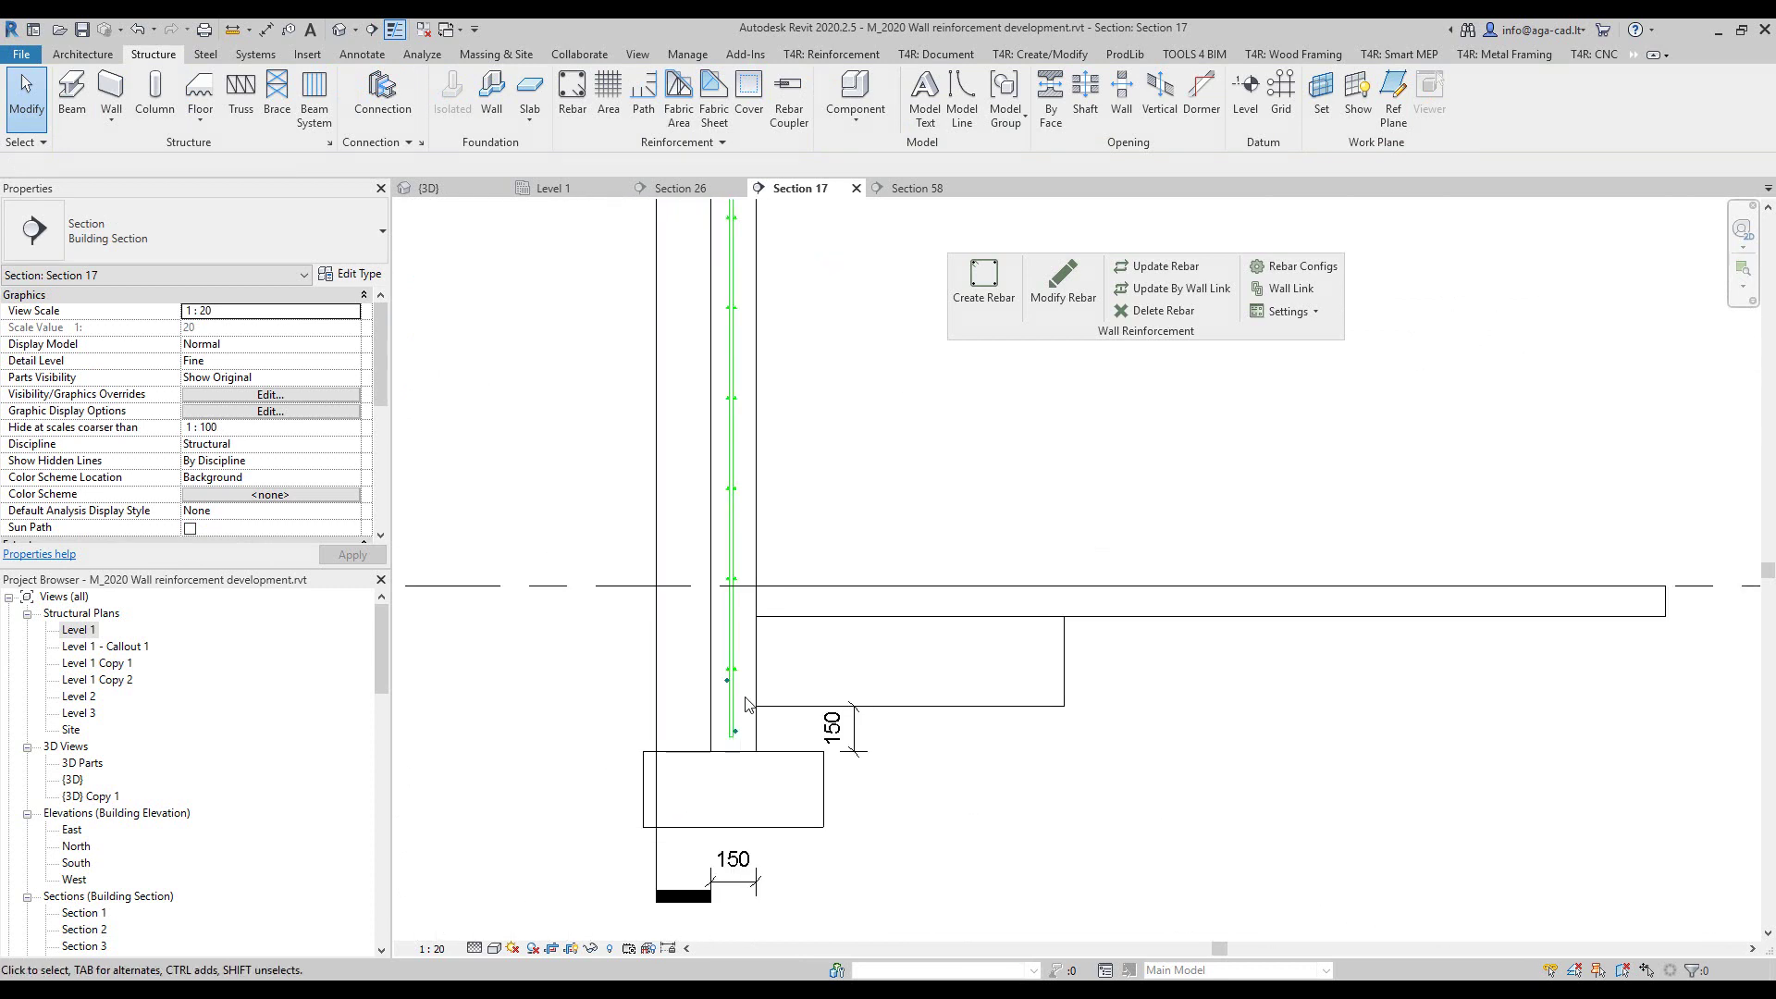
pyautogui.scroll(2, 745, 553)
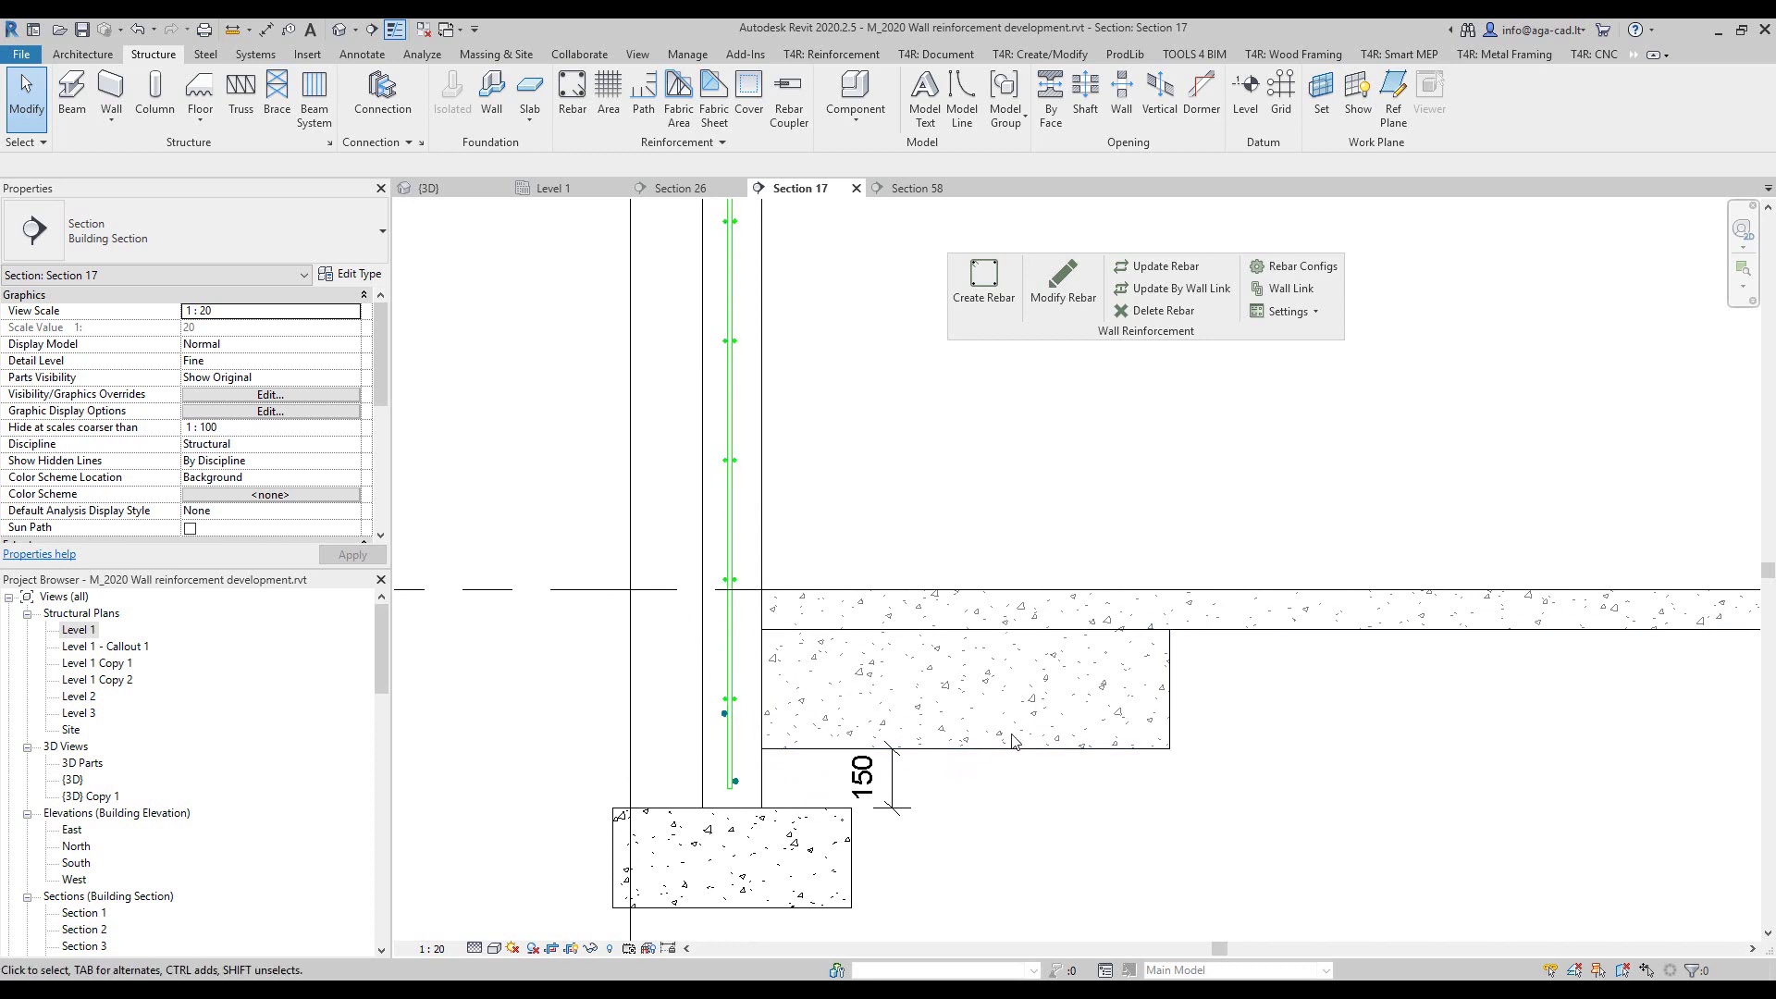
pyautogui.scroll(-1, 846, 693)
pyautogui.scroll(-1, 795, 629)
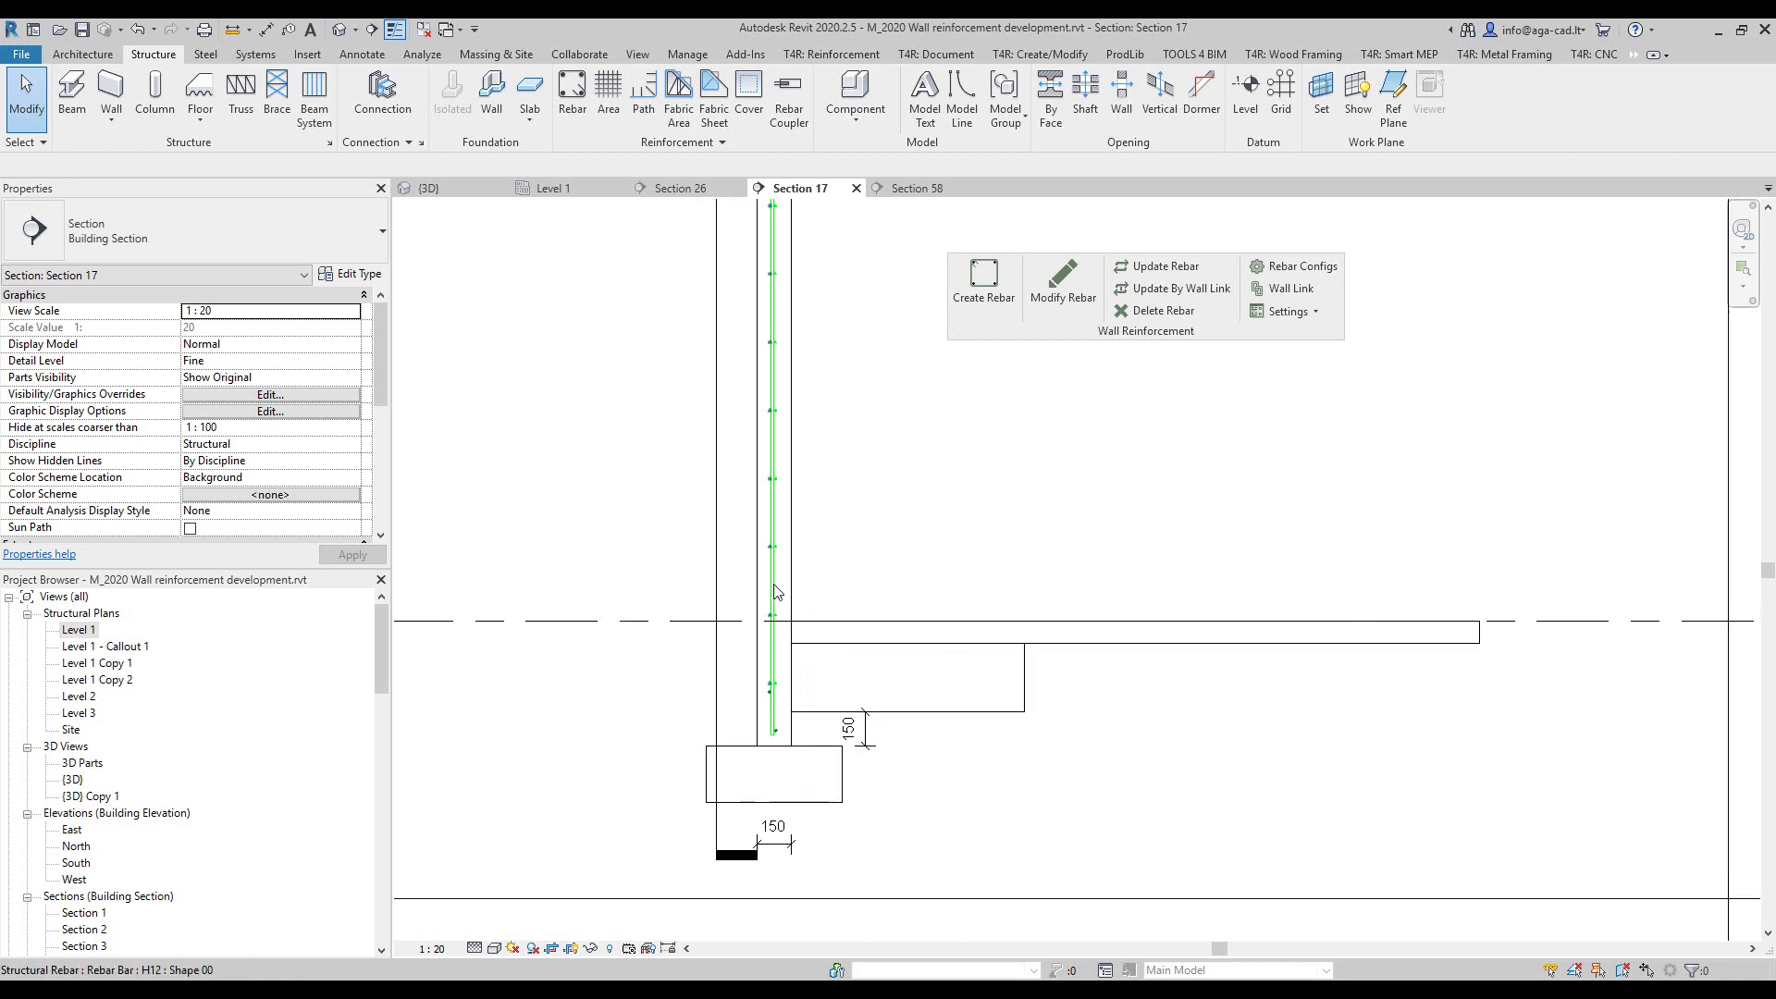
# Step: Show the starter bars Additional reinforcement page, listing the Top U-Shape H10 400 mm bar
pyautogui.click(1286, 270)
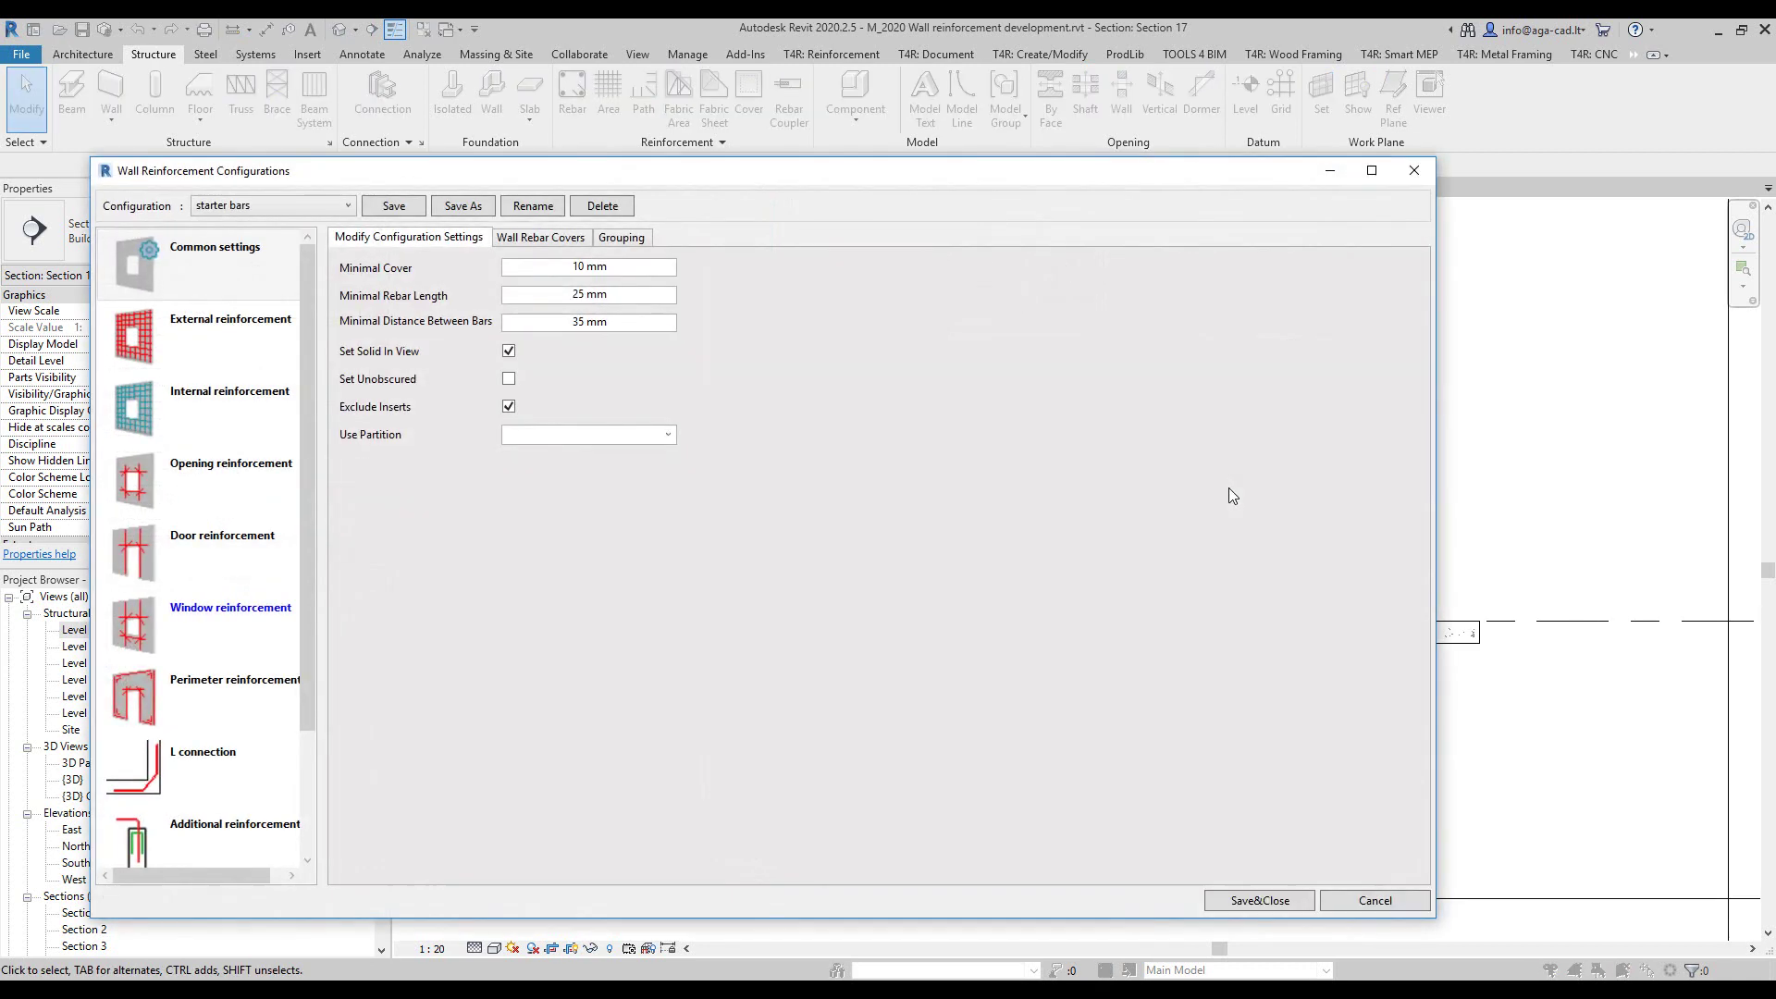
pyautogui.scroll(-2, 222, 666)
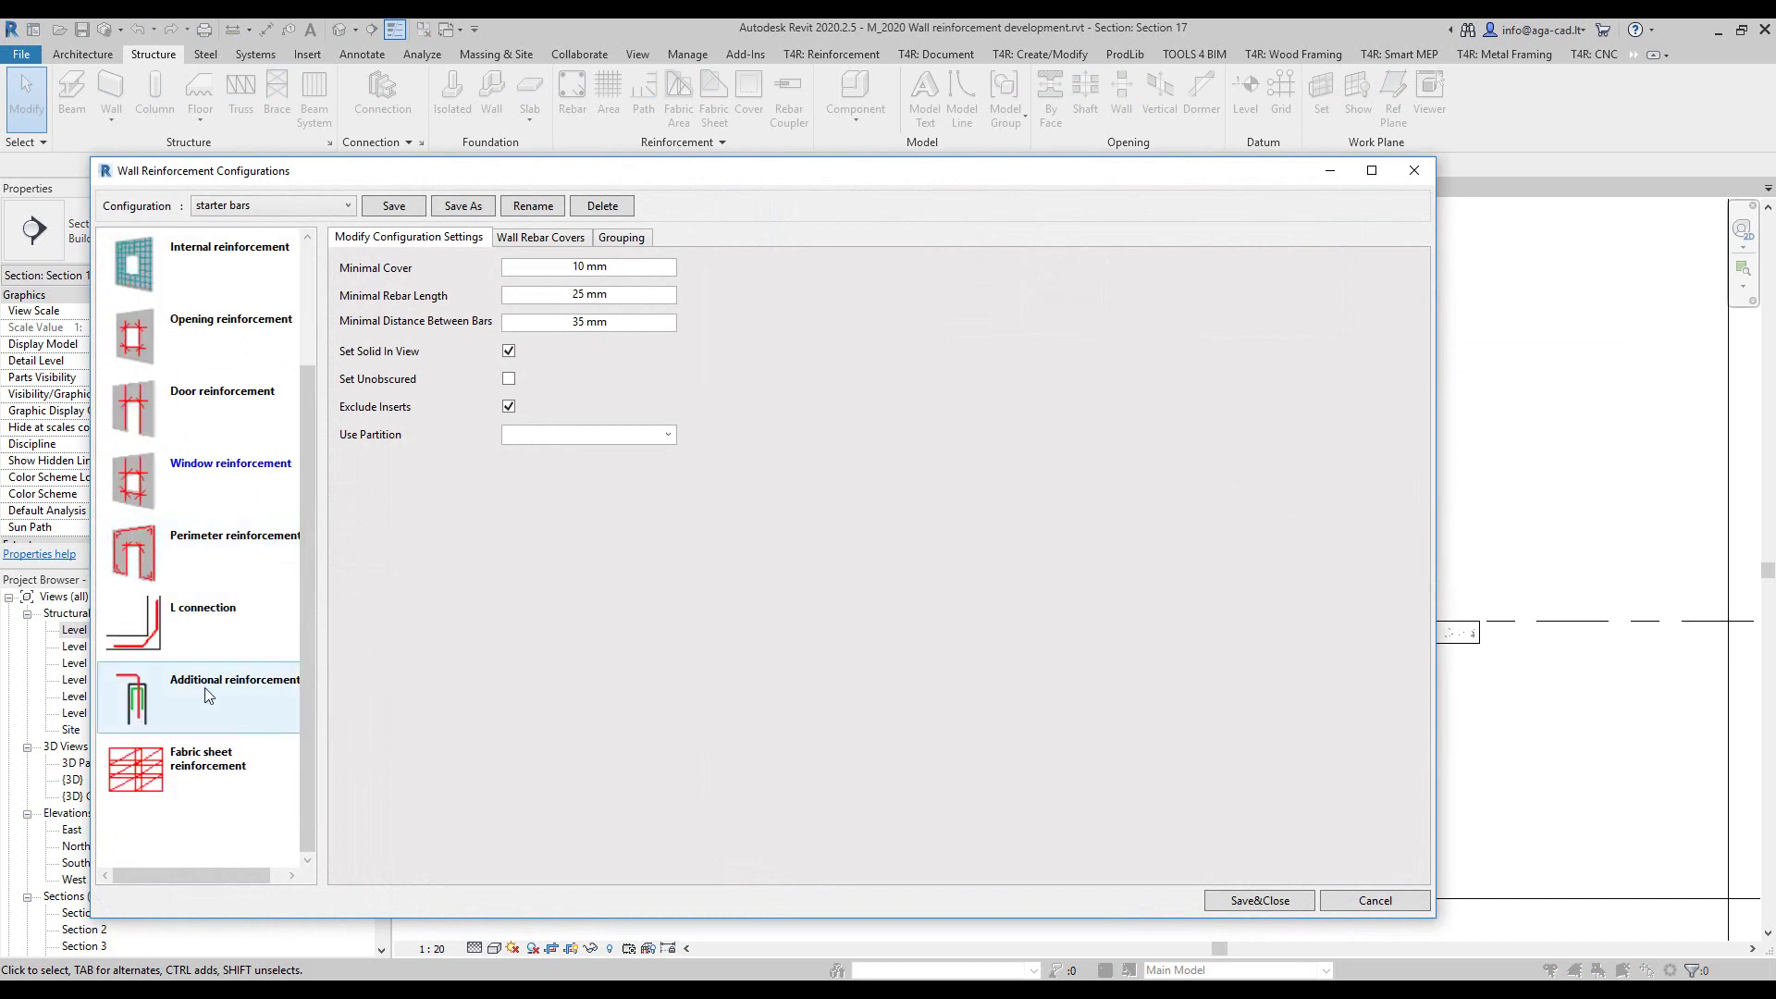
pyautogui.click(152, 720)
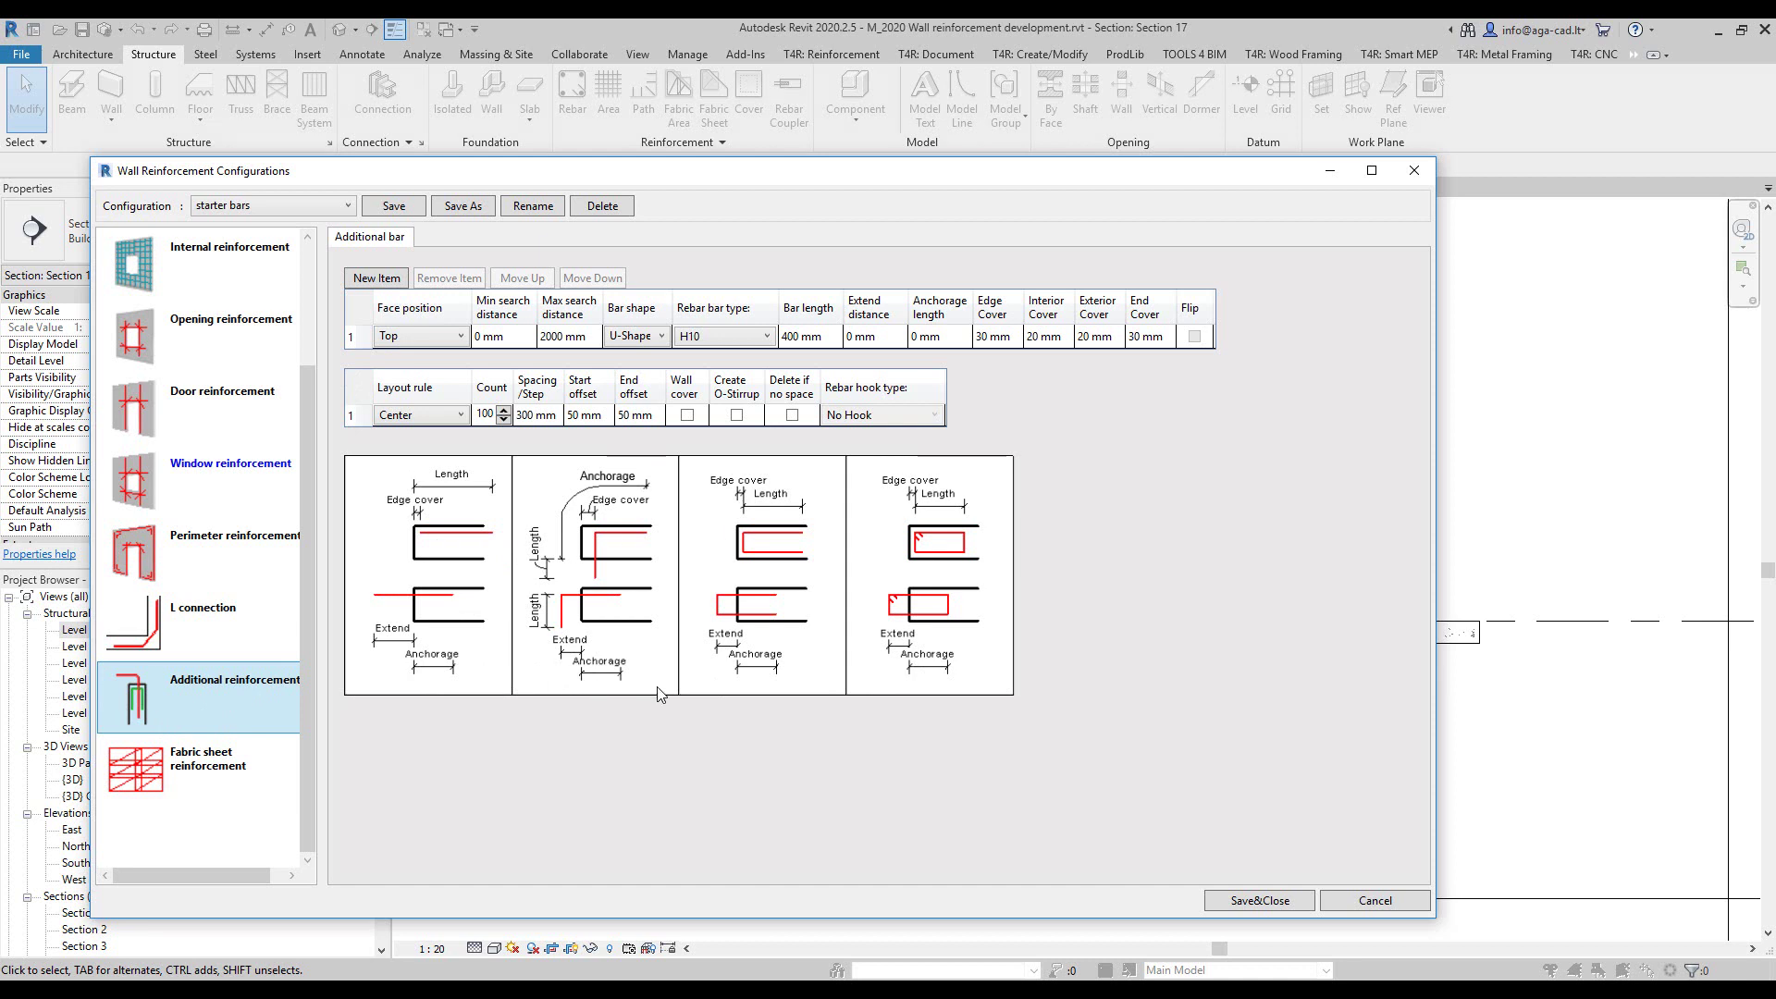
# Step: Add a new row 2 H10 additional bar set to the Bottom face with an L-Shape
pyautogui.click(373, 280)
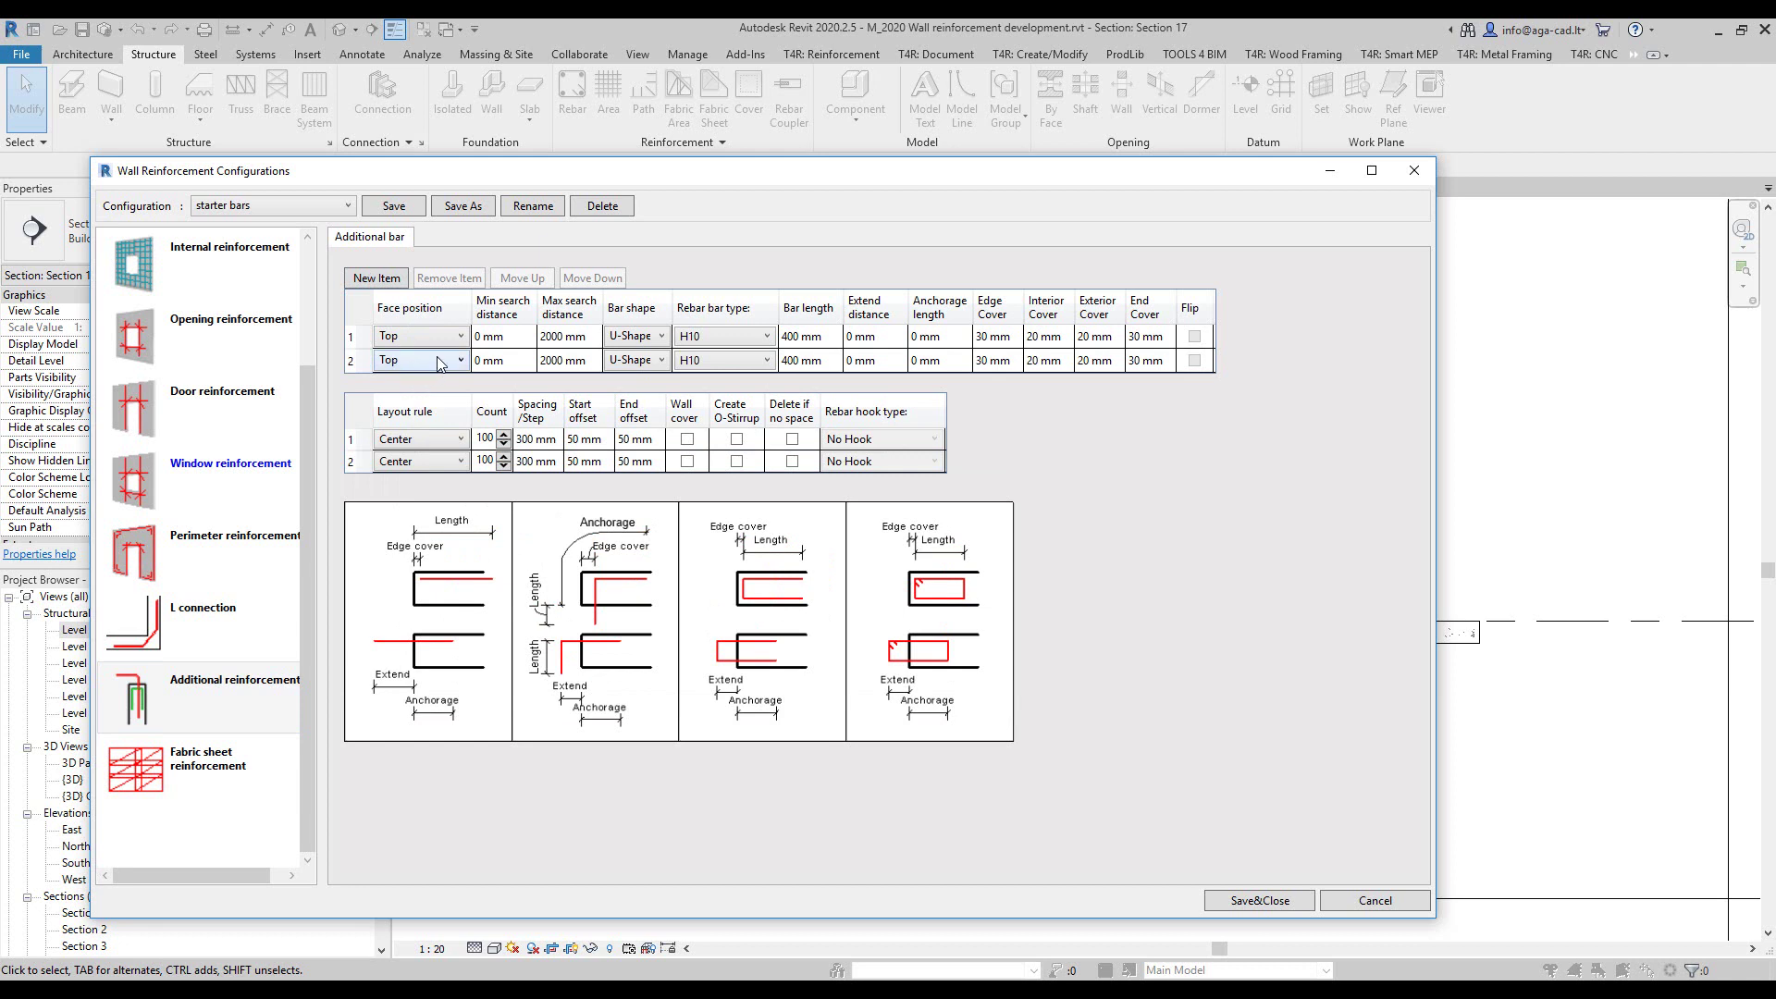
pyautogui.click(435, 361)
pyautogui.click(421, 382)
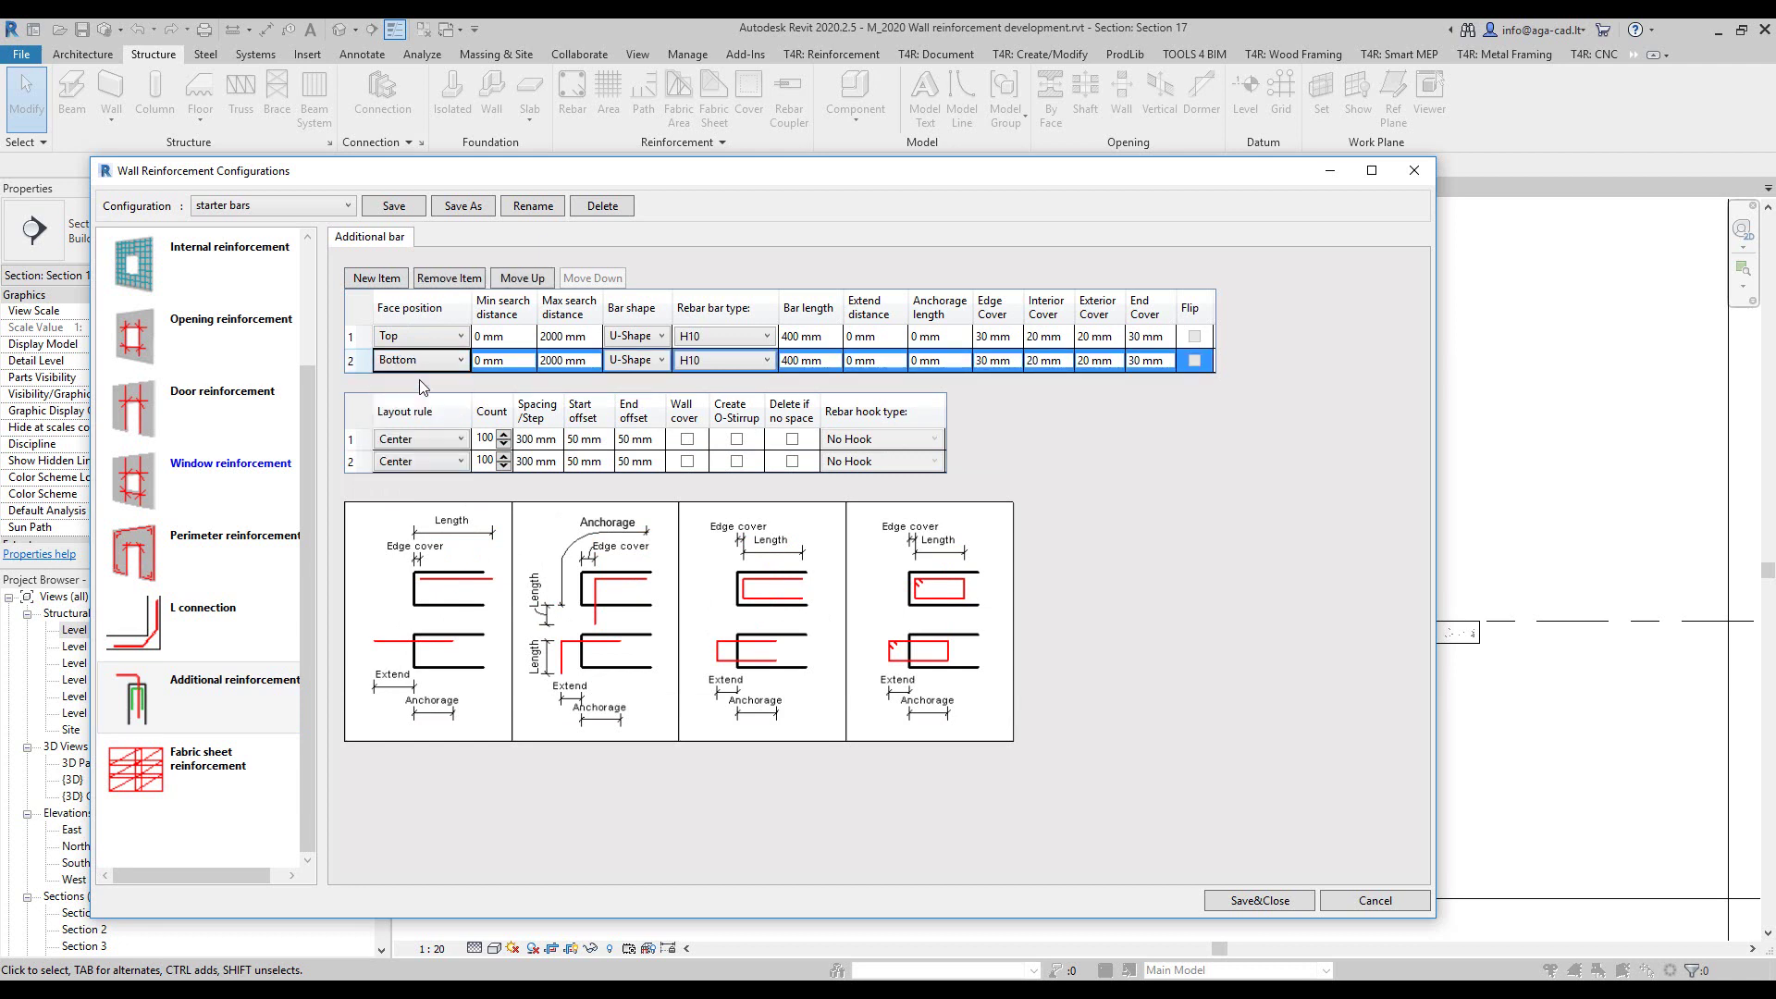
pyautogui.click(650, 363)
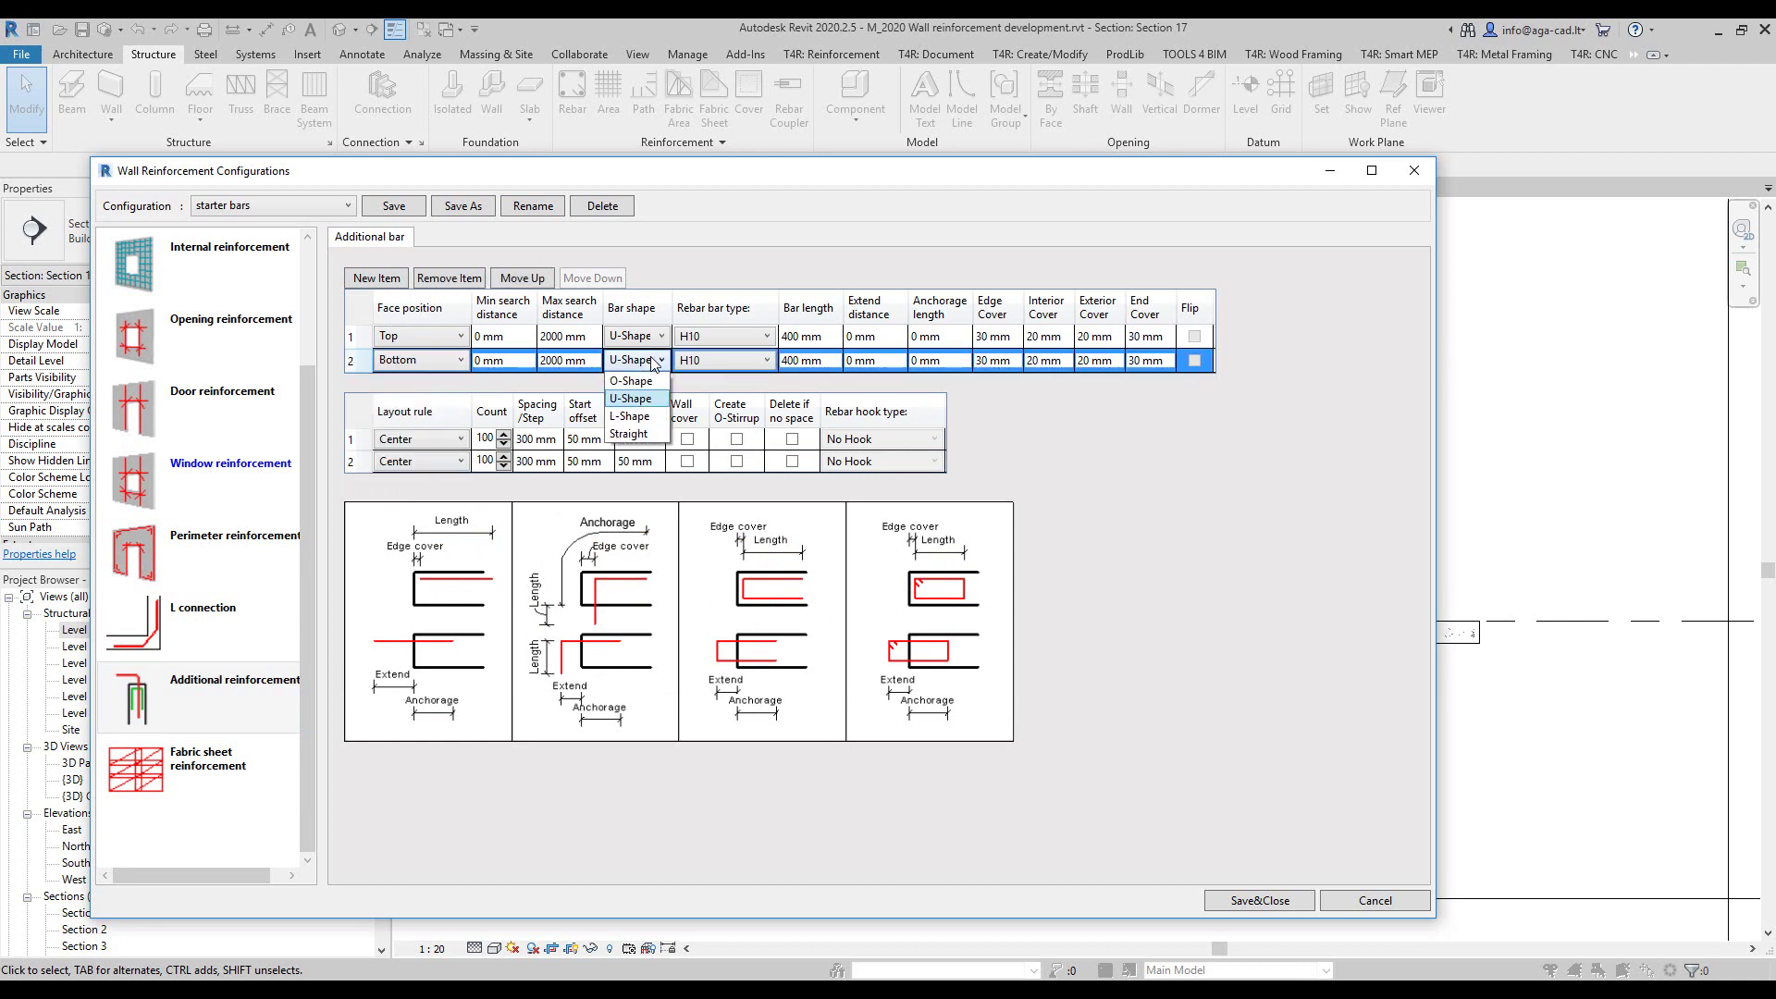
pyautogui.click(645, 417)
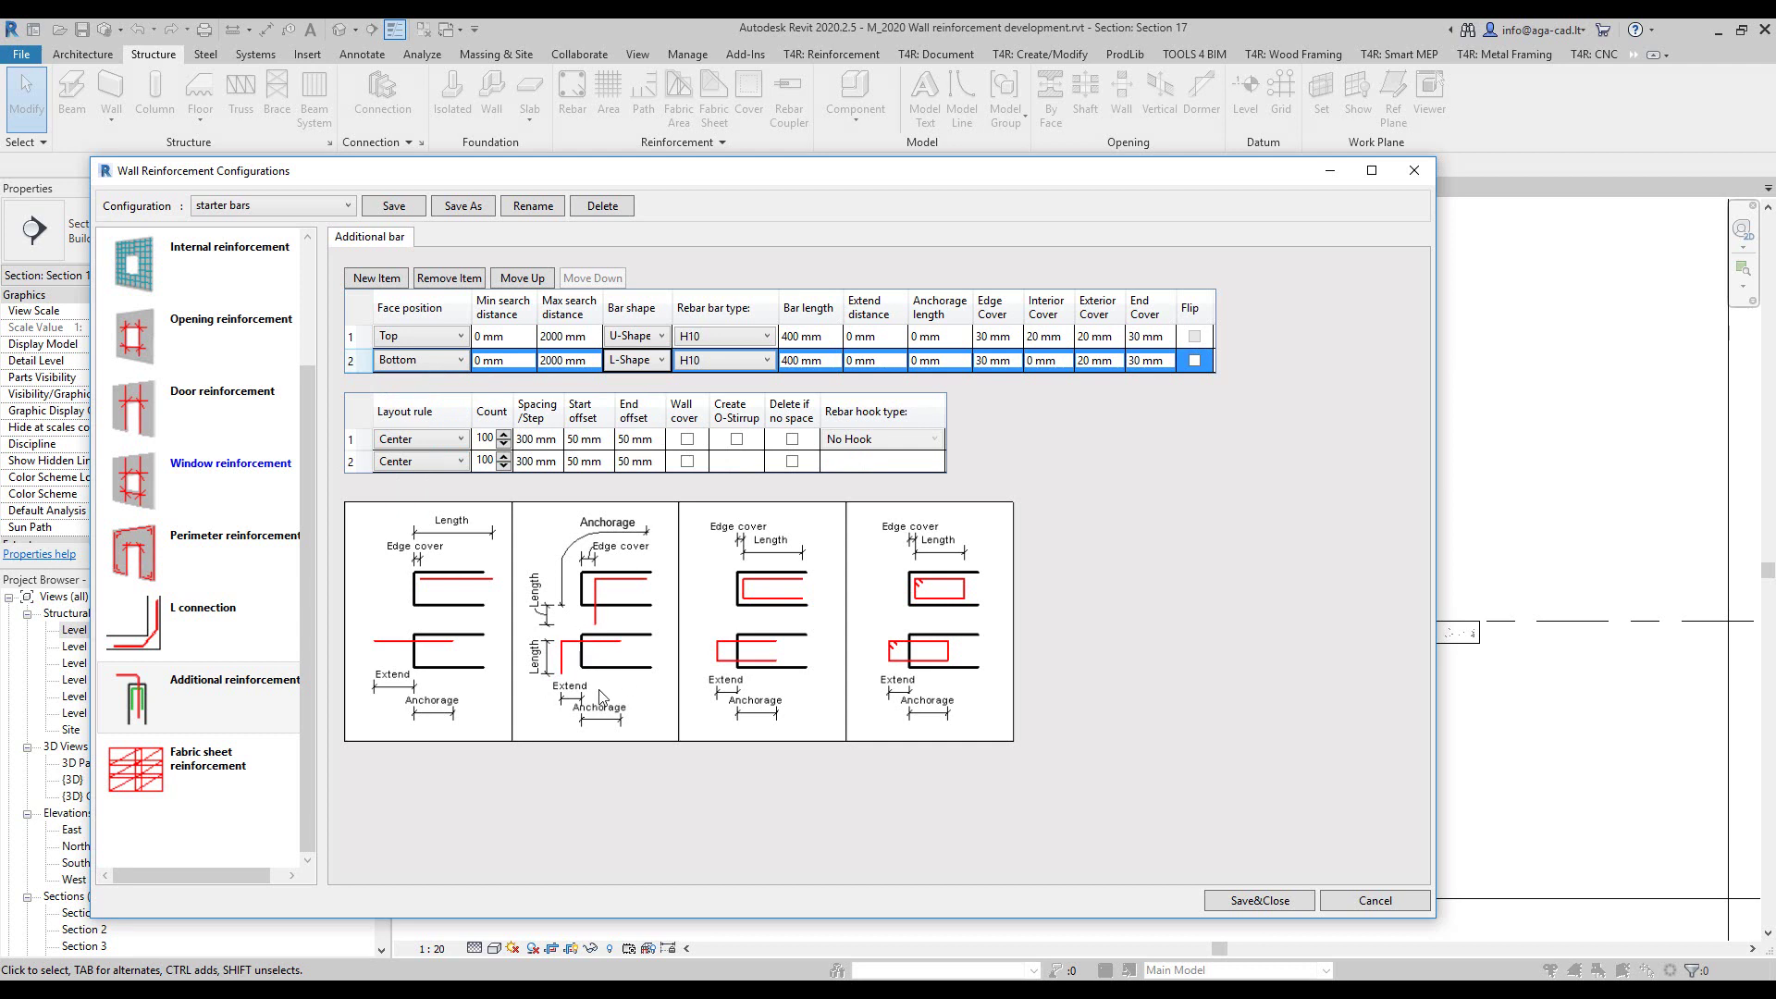
# Step: Enter row 2 bar length 950, anchorage 700, edge cover 200 and interior cover 35 mm
pyautogui.click(836, 363)
pyautogui.write('952')
pyautogui.click(900, 361)
pyautogui.click(958, 367)
pyautogui.write('700')
pyautogui.click(1010, 366)
pyautogui.moveTo(1014, 363); pyautogui.dragTo(964, 396)
pyautogui.write('200')
pyautogui.click(1057, 362)
pyautogui.write('35')
pyautogui.press('Tab')
pyautogui.press('Delete')
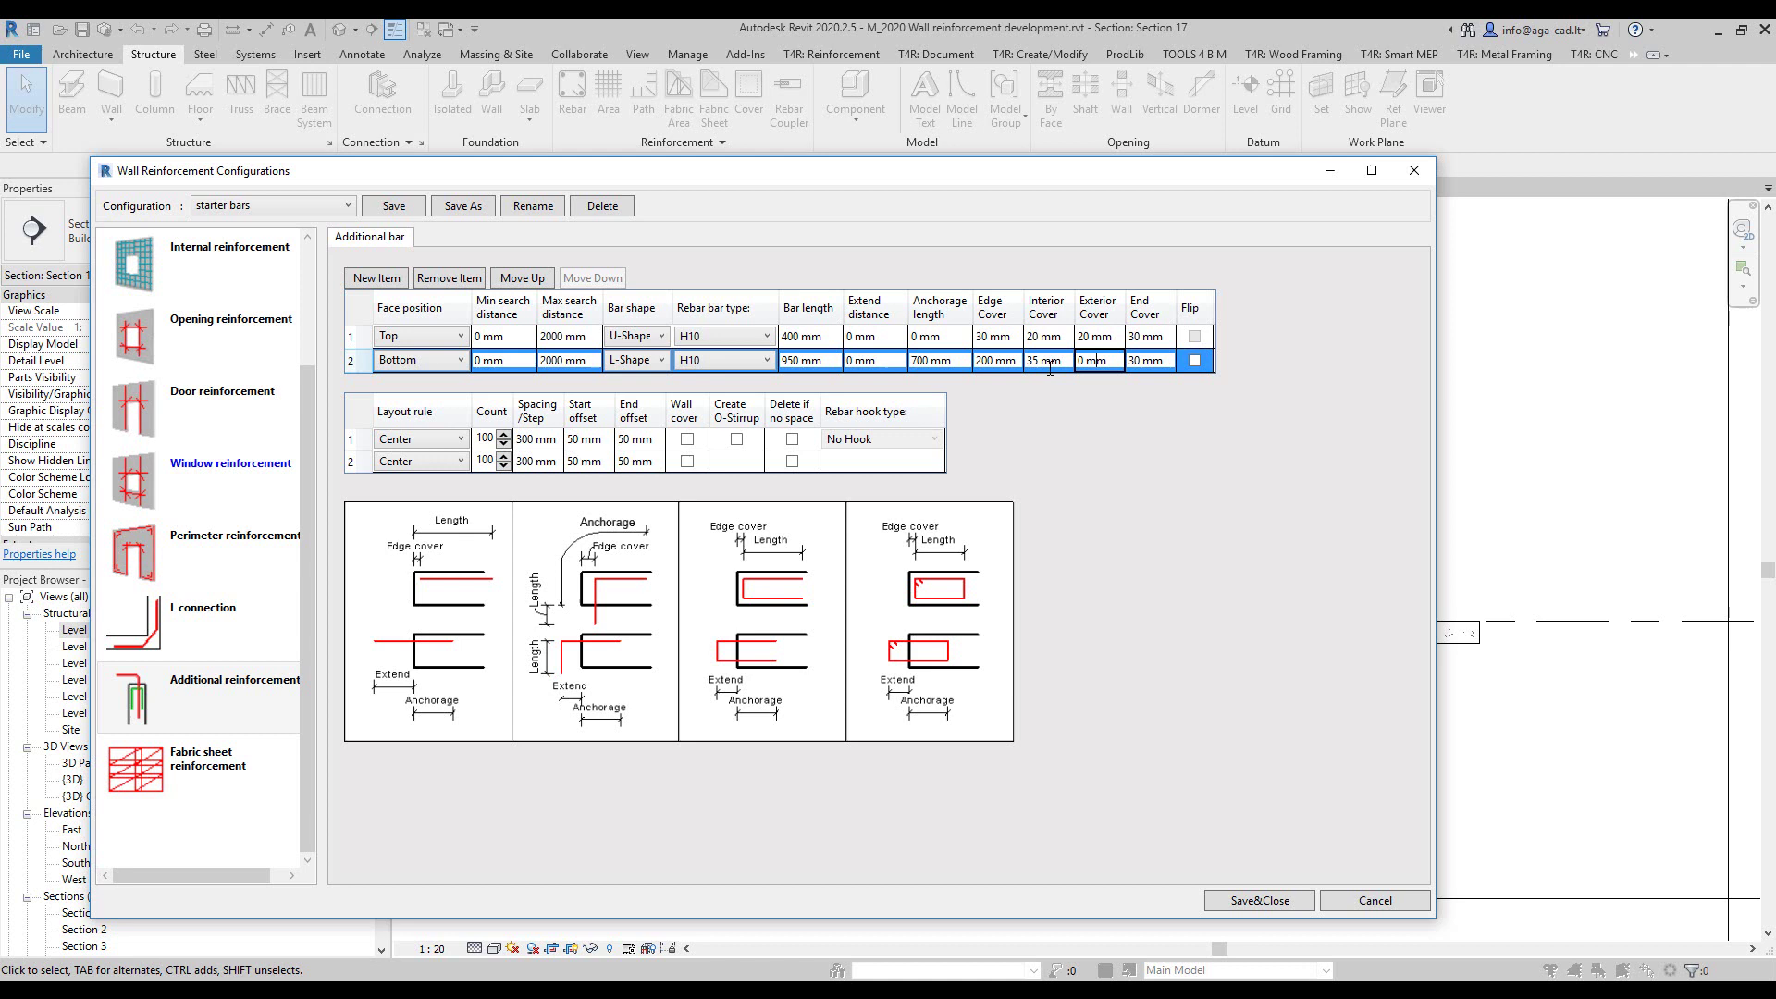
pyautogui.click(1050, 364)
pyautogui.press('Tab')
pyautogui.click(1065, 362)
pyautogui.click(1147, 361)
pyautogui.click(536, 462)
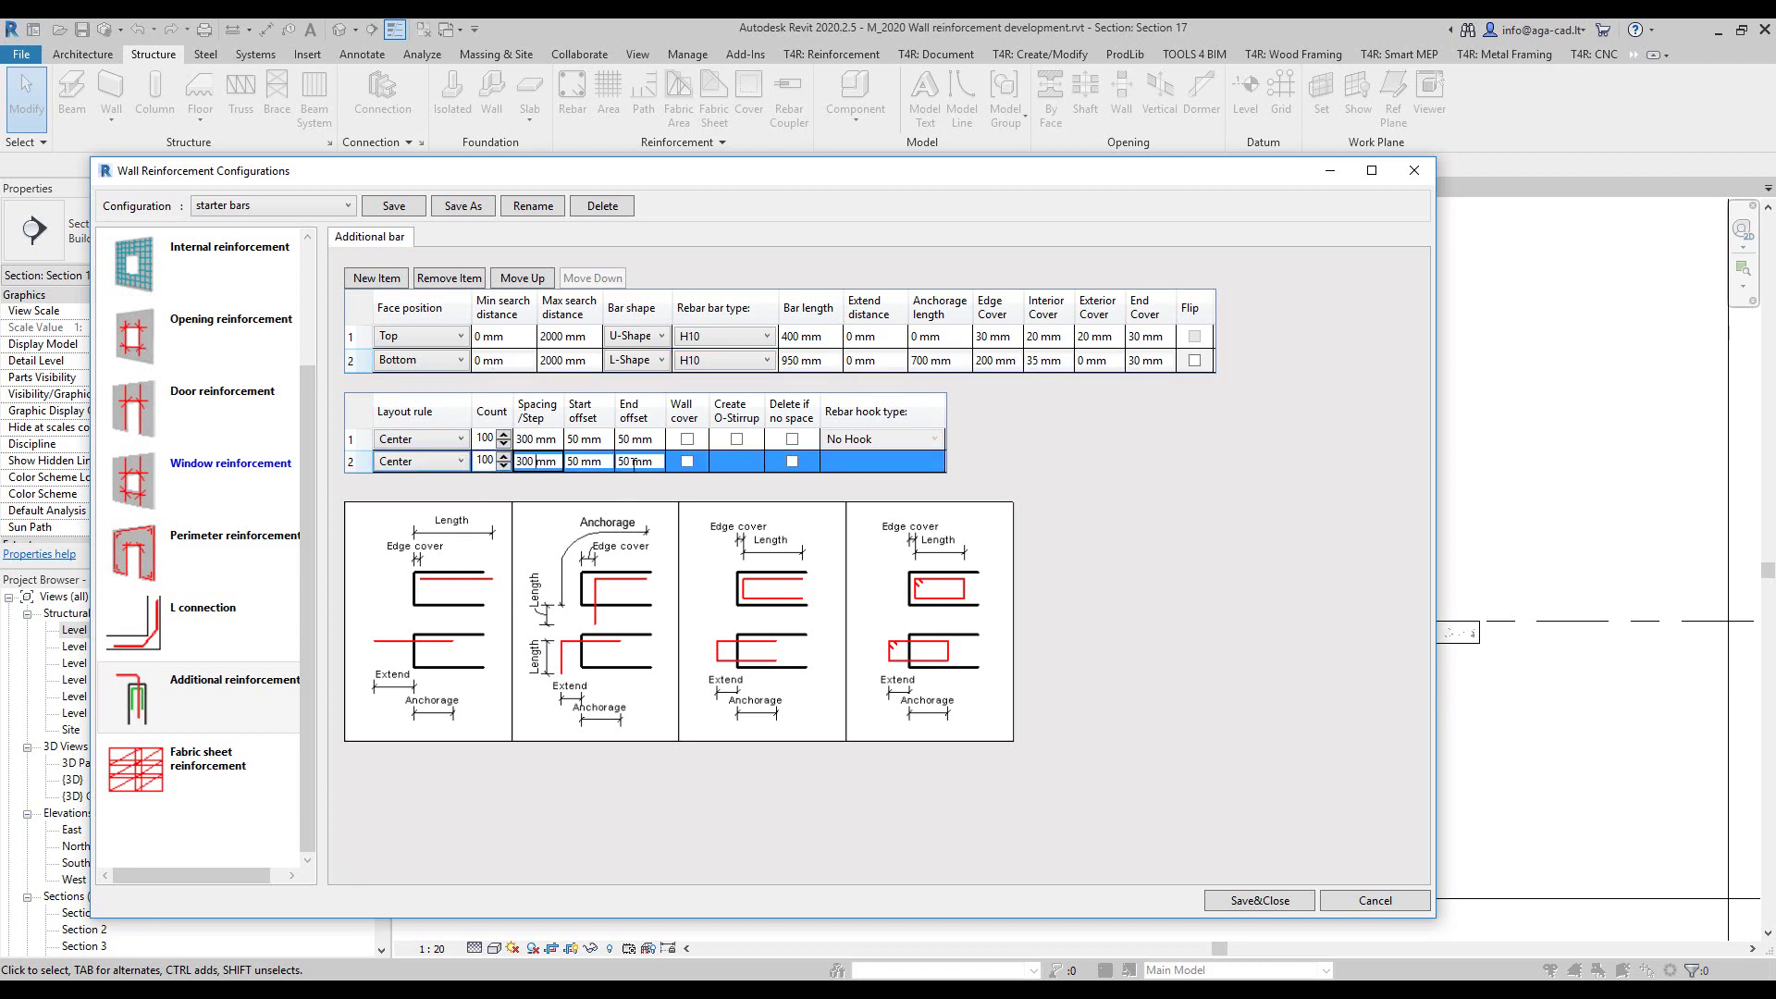
# Step: Save the configuration, update the wall, and confirm the new L-shaped H10 bar bends into the slab
pyautogui.click(1258, 902)
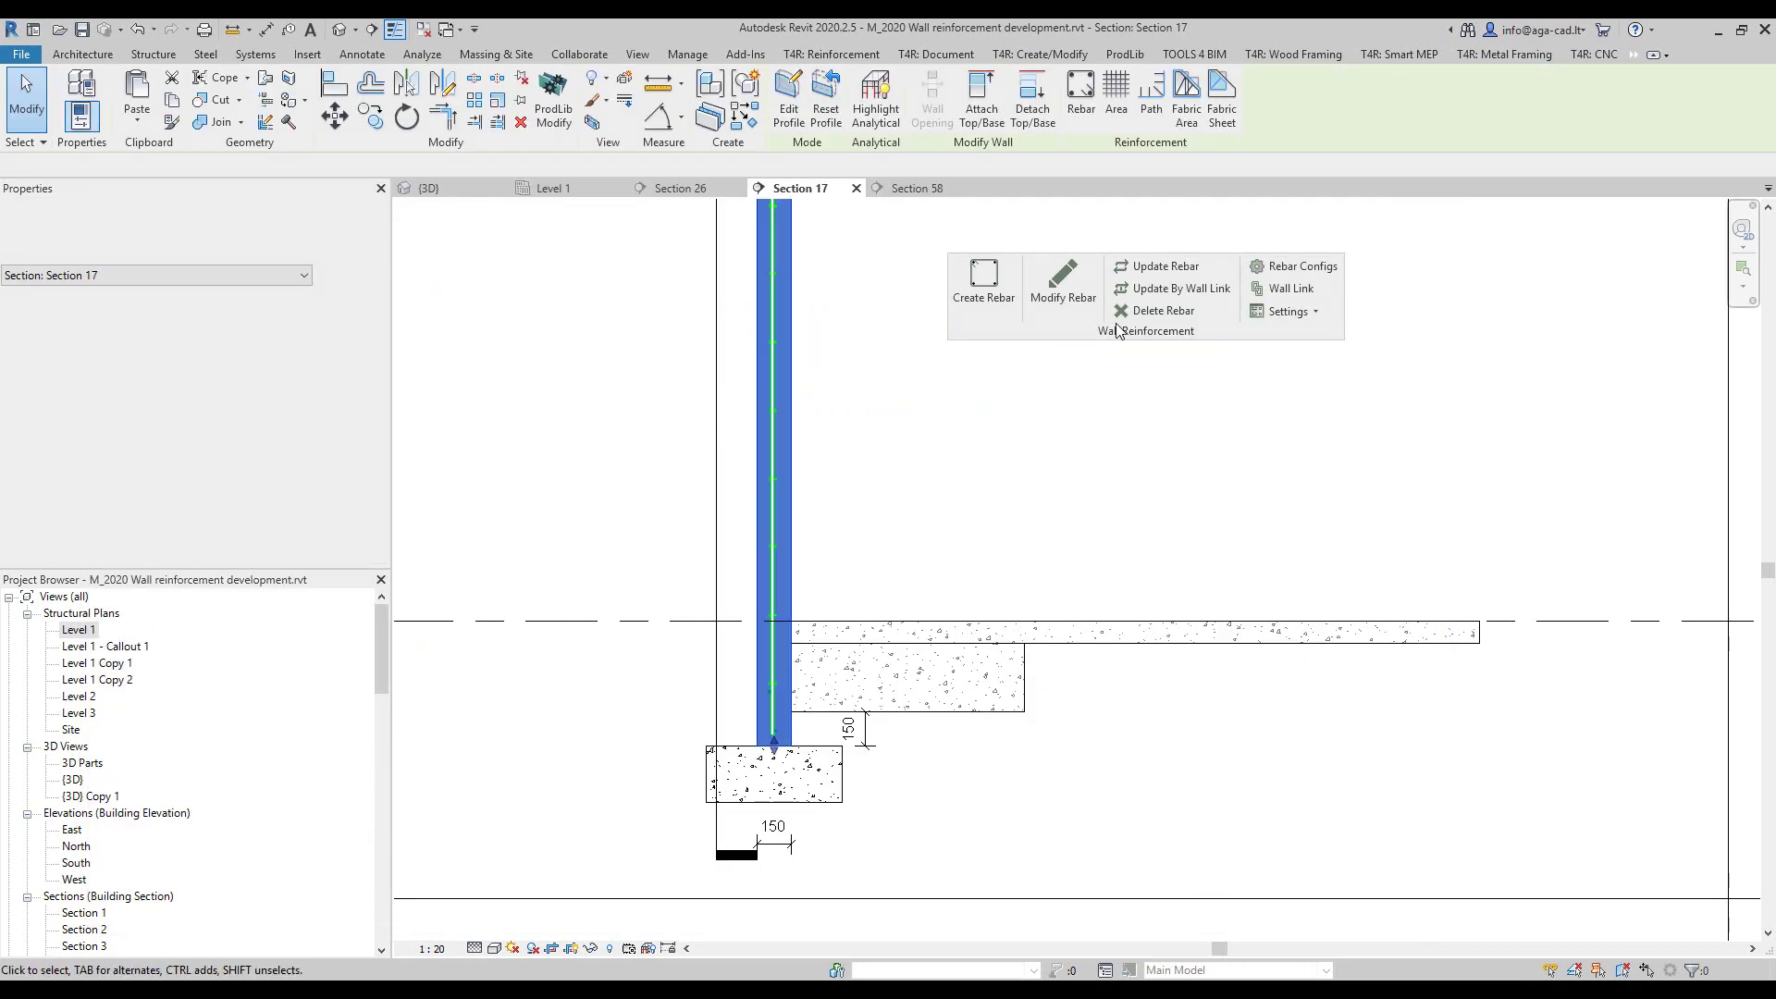
pyautogui.click(1173, 288)
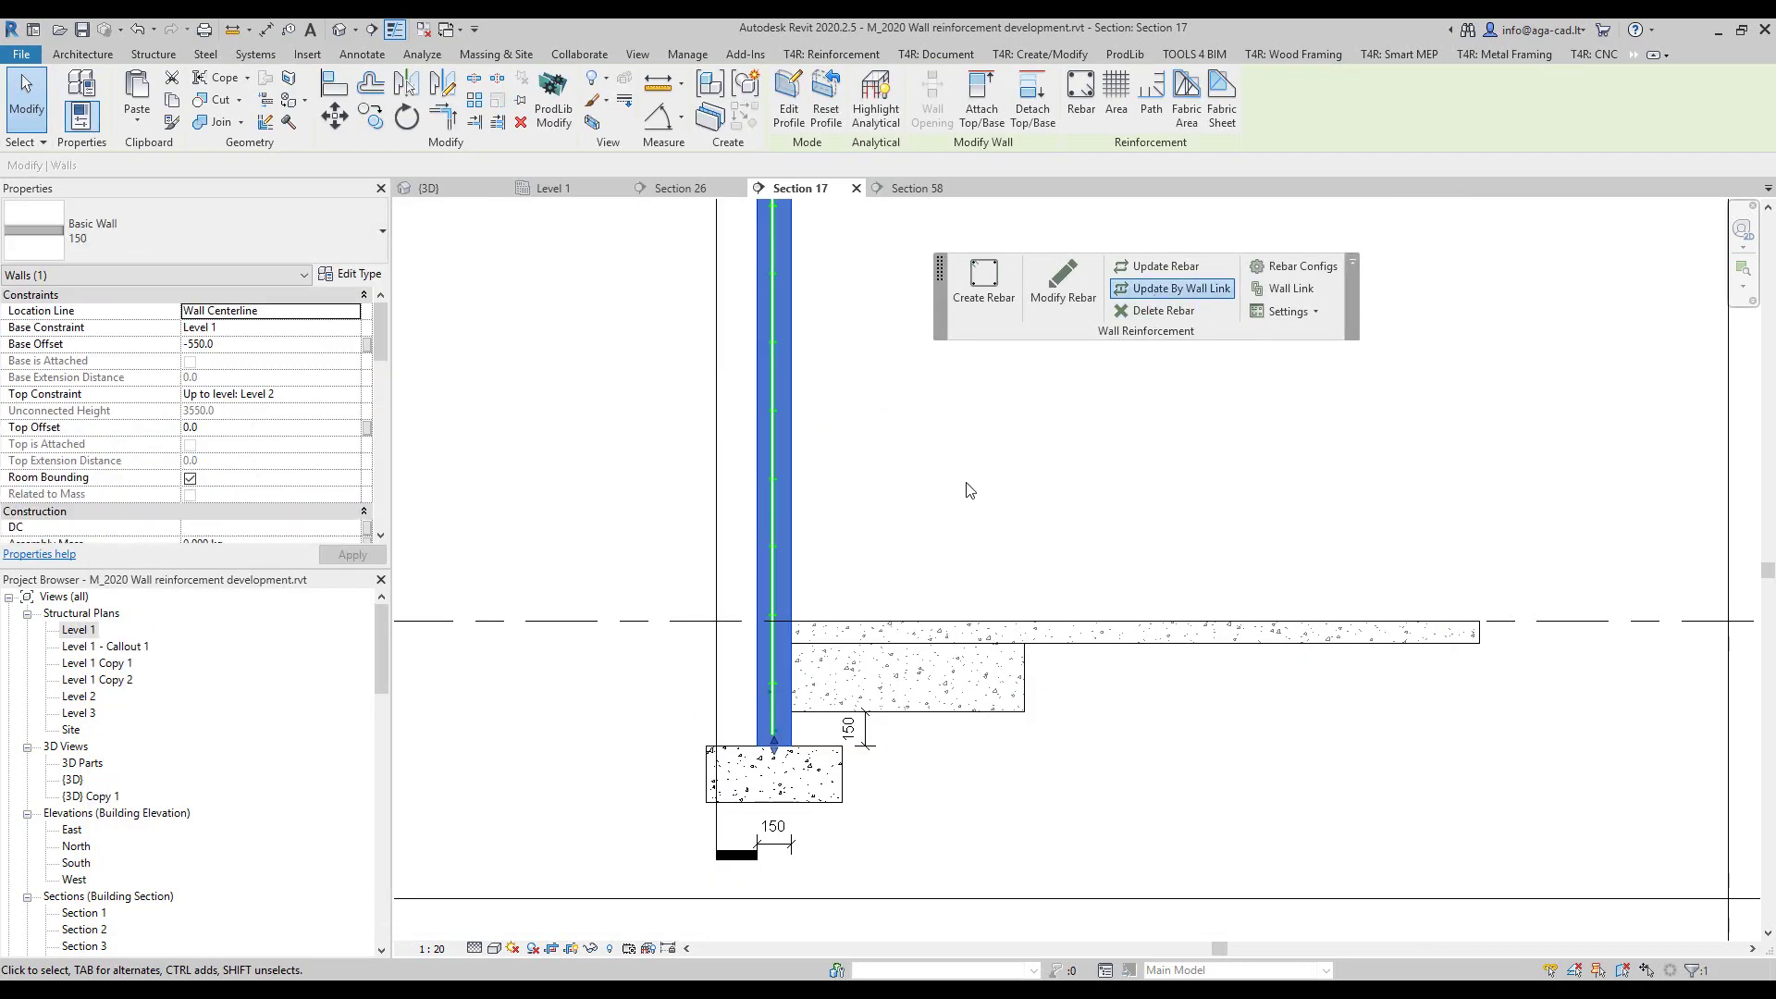
pyautogui.scroll(3, 837, 757)
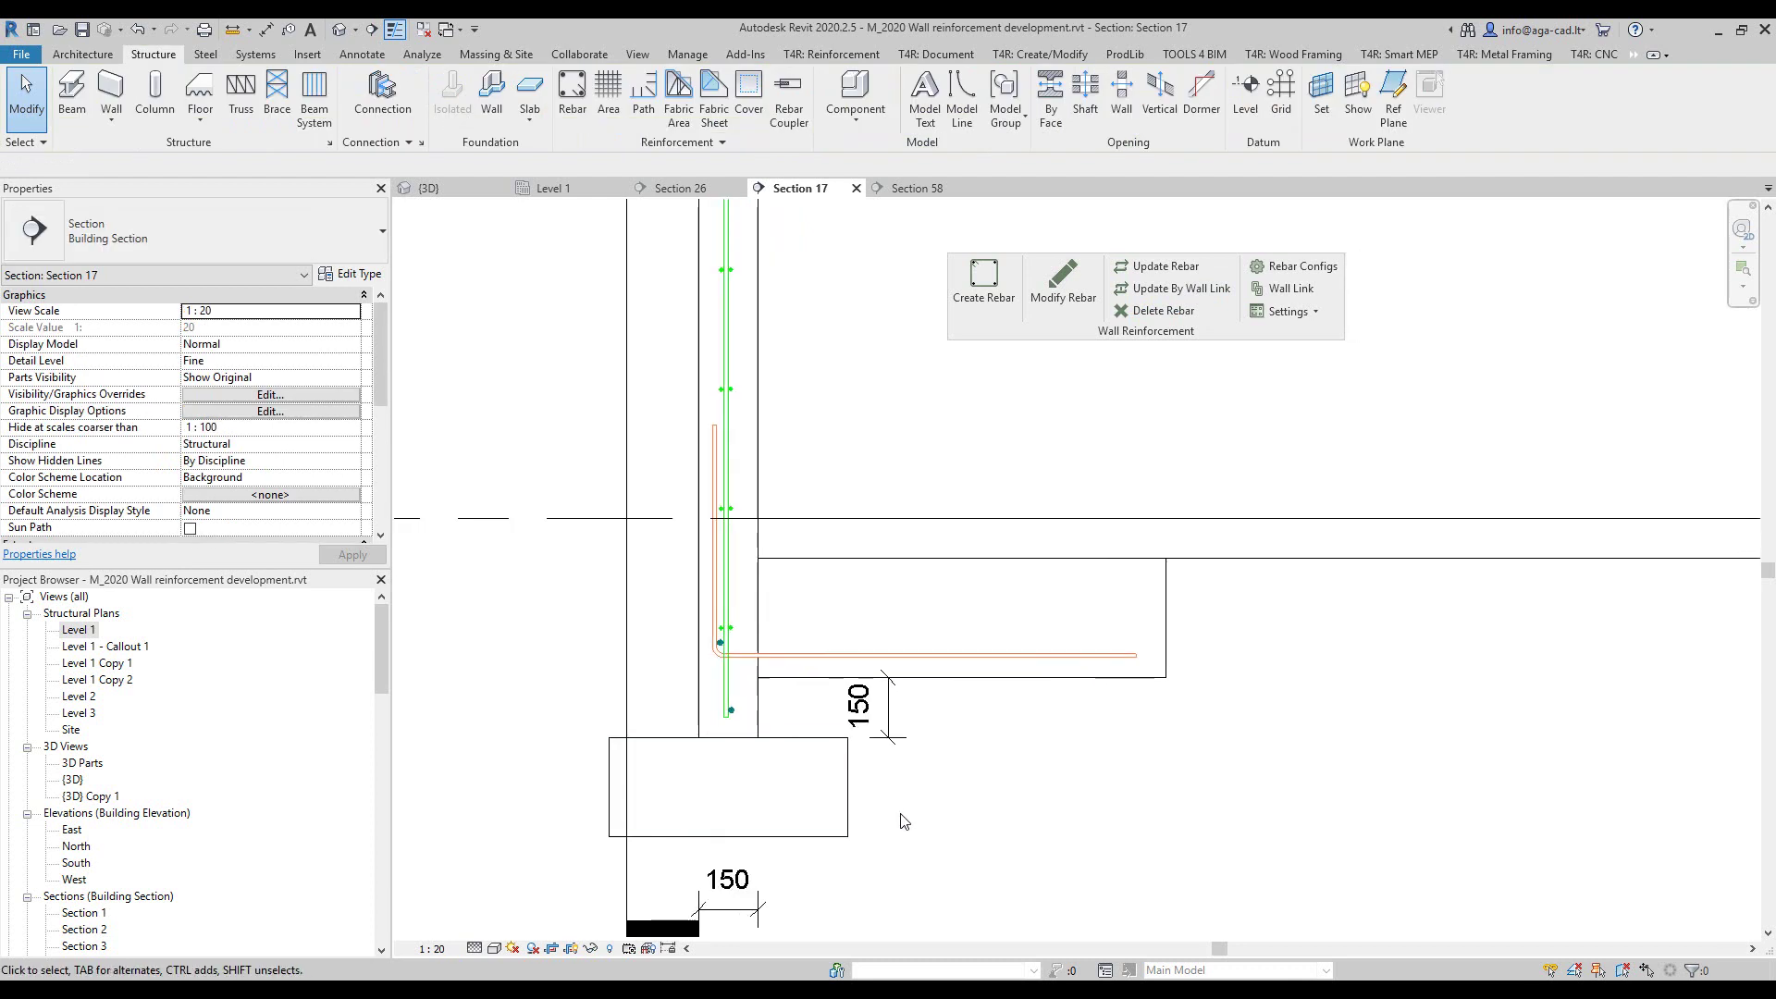
pyautogui.scroll(1, 834, 737)
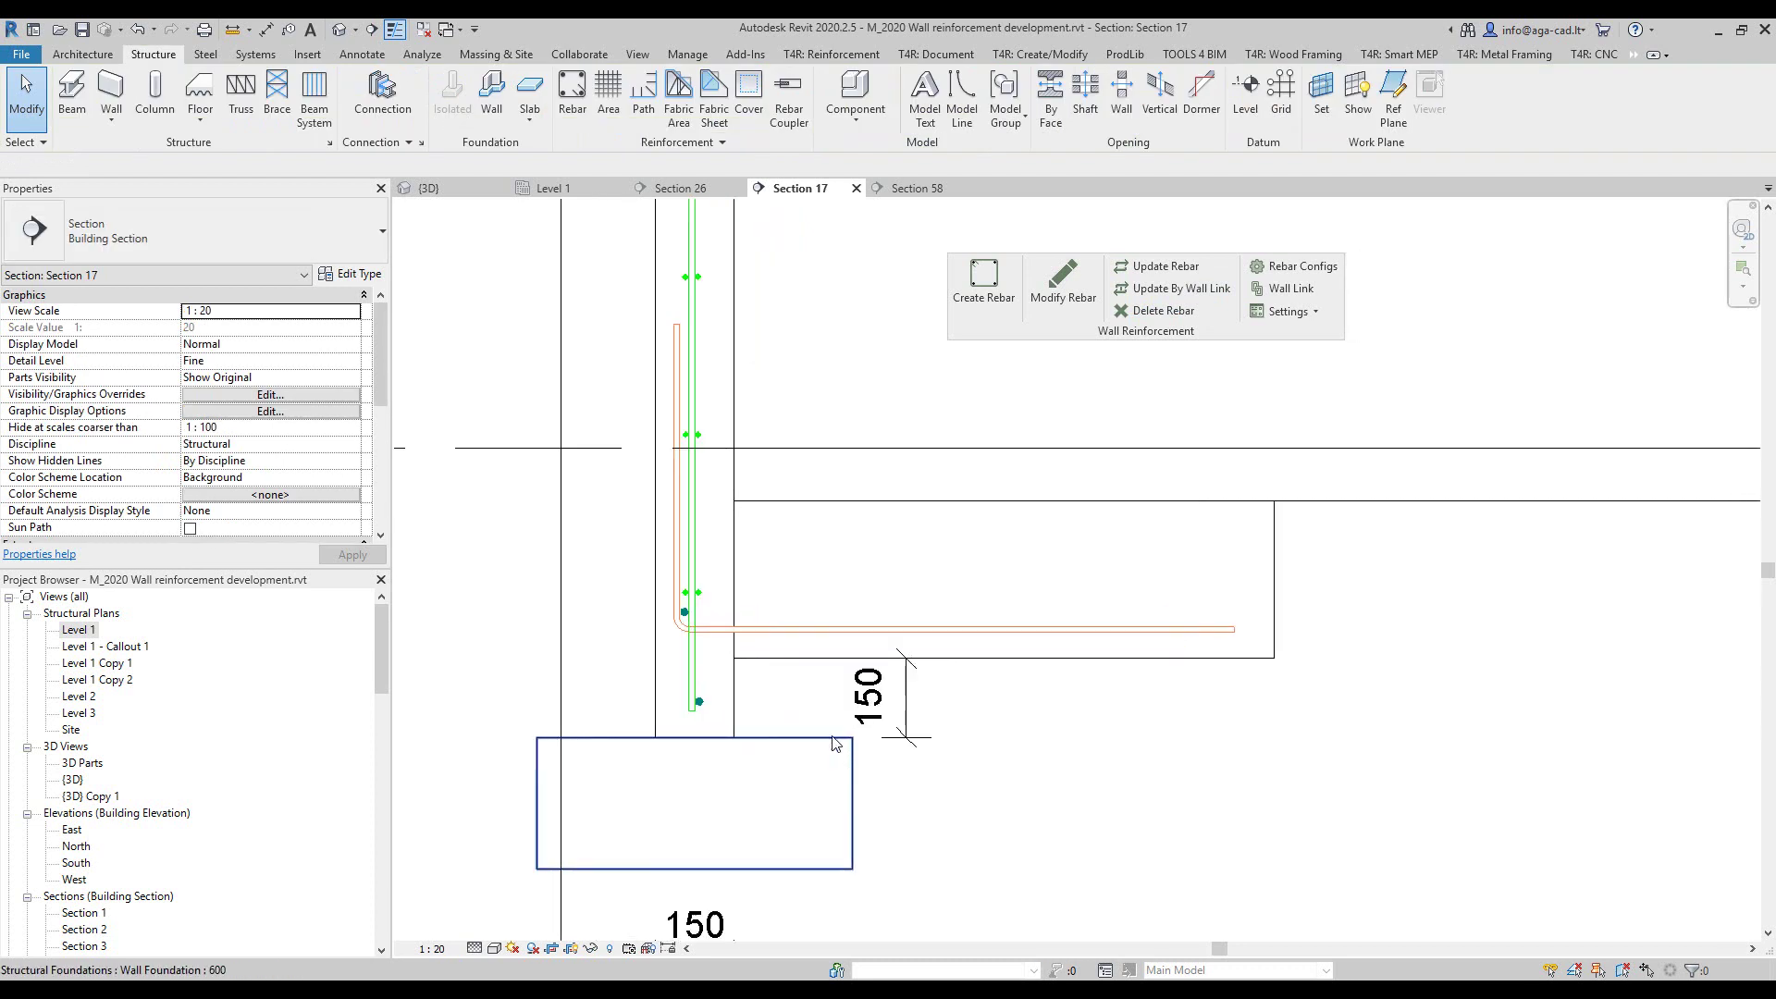
pyautogui.click(756, 630)
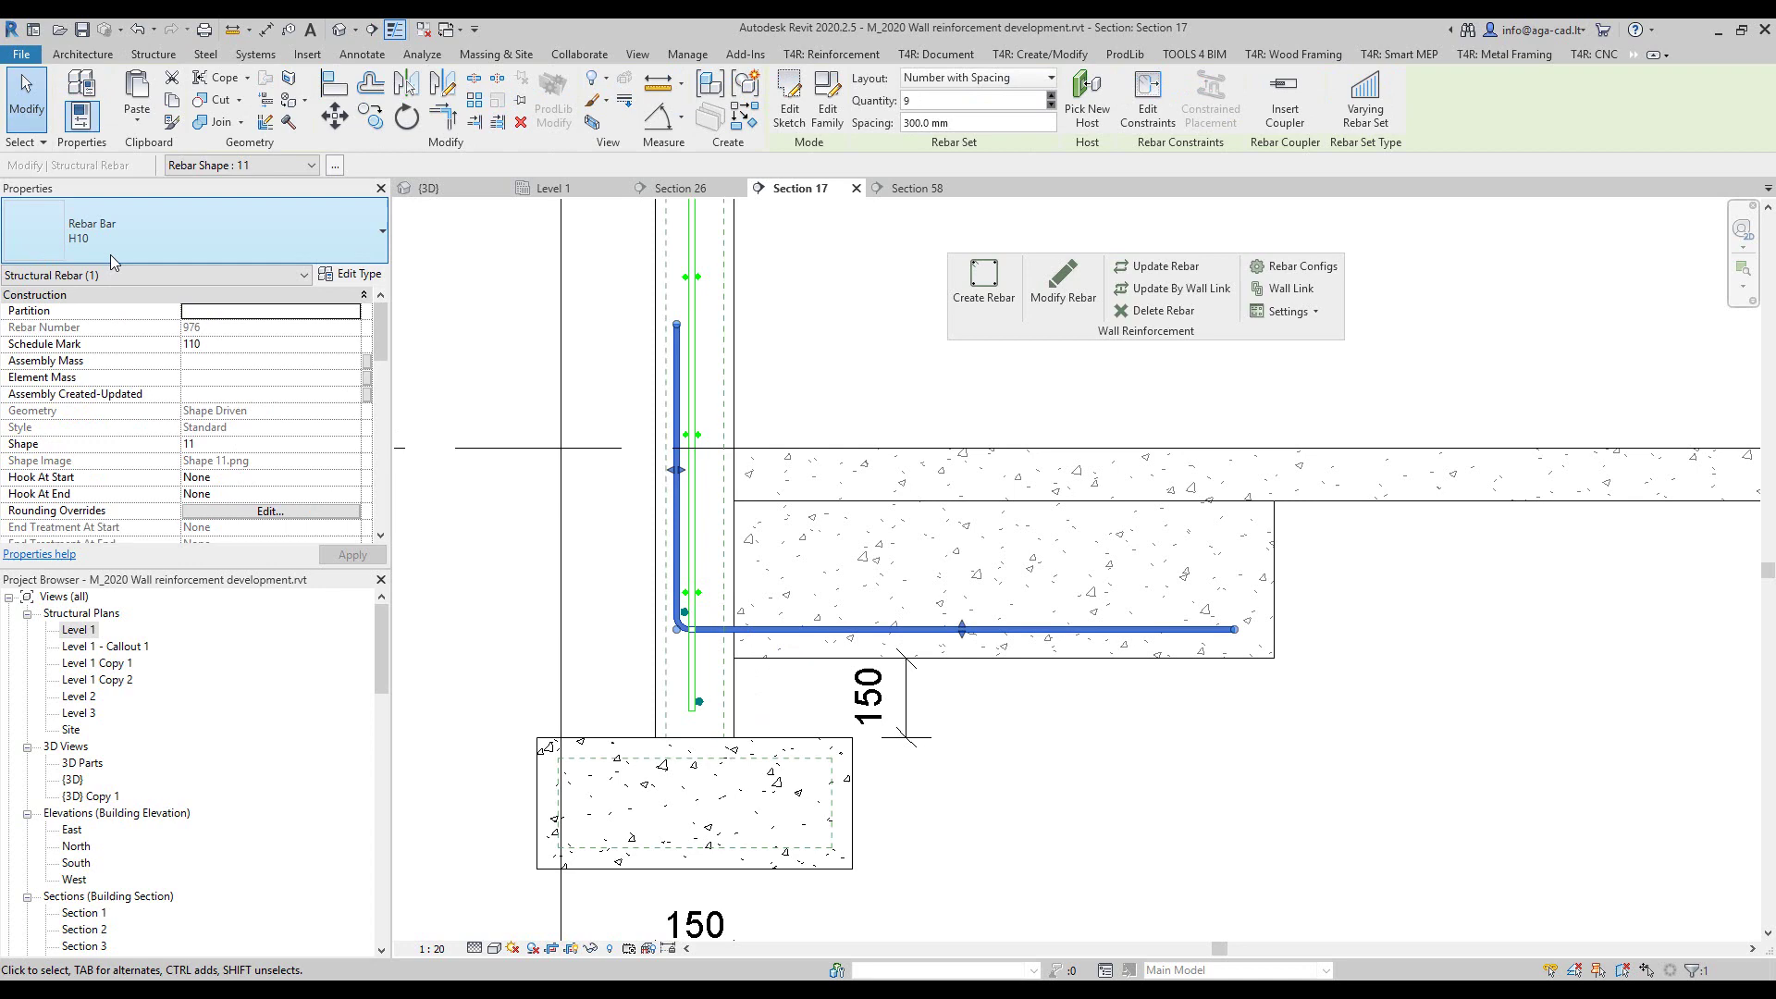
pyautogui.click(695, 333)
pyautogui.click(814, 352)
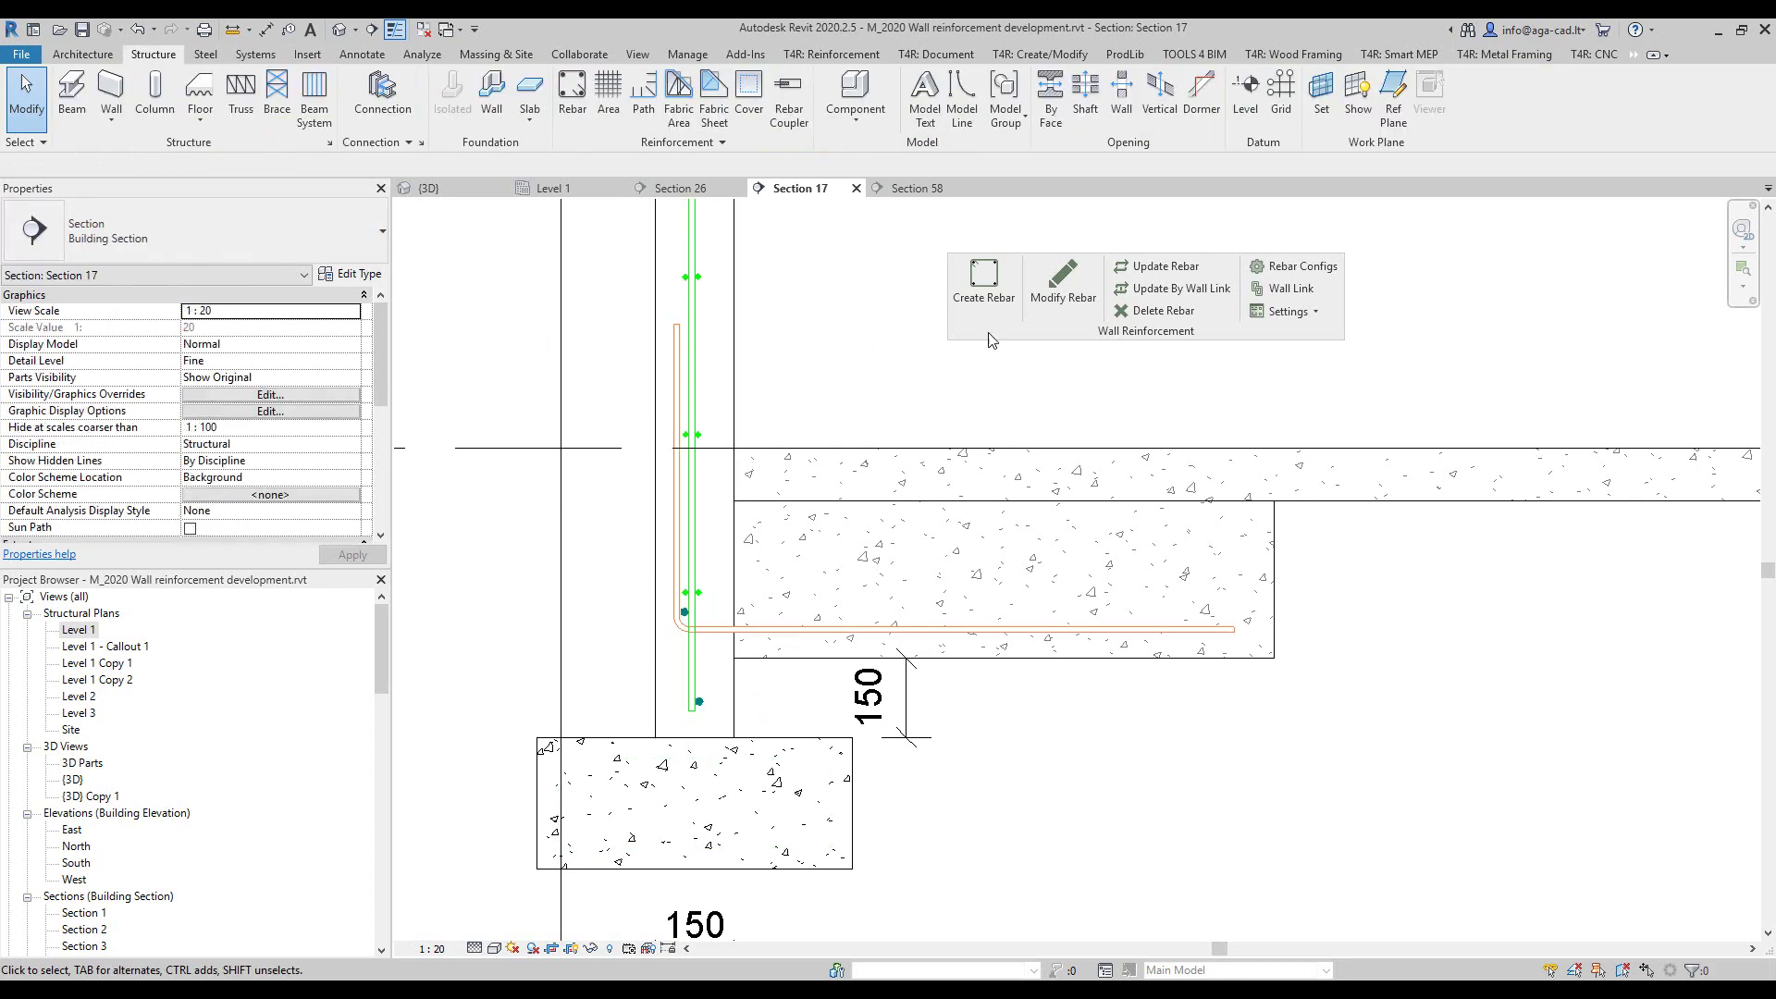
# Step: Change the Bottom additional bar's type to H12 and save the starter bars configuration
pyautogui.click(1257, 271)
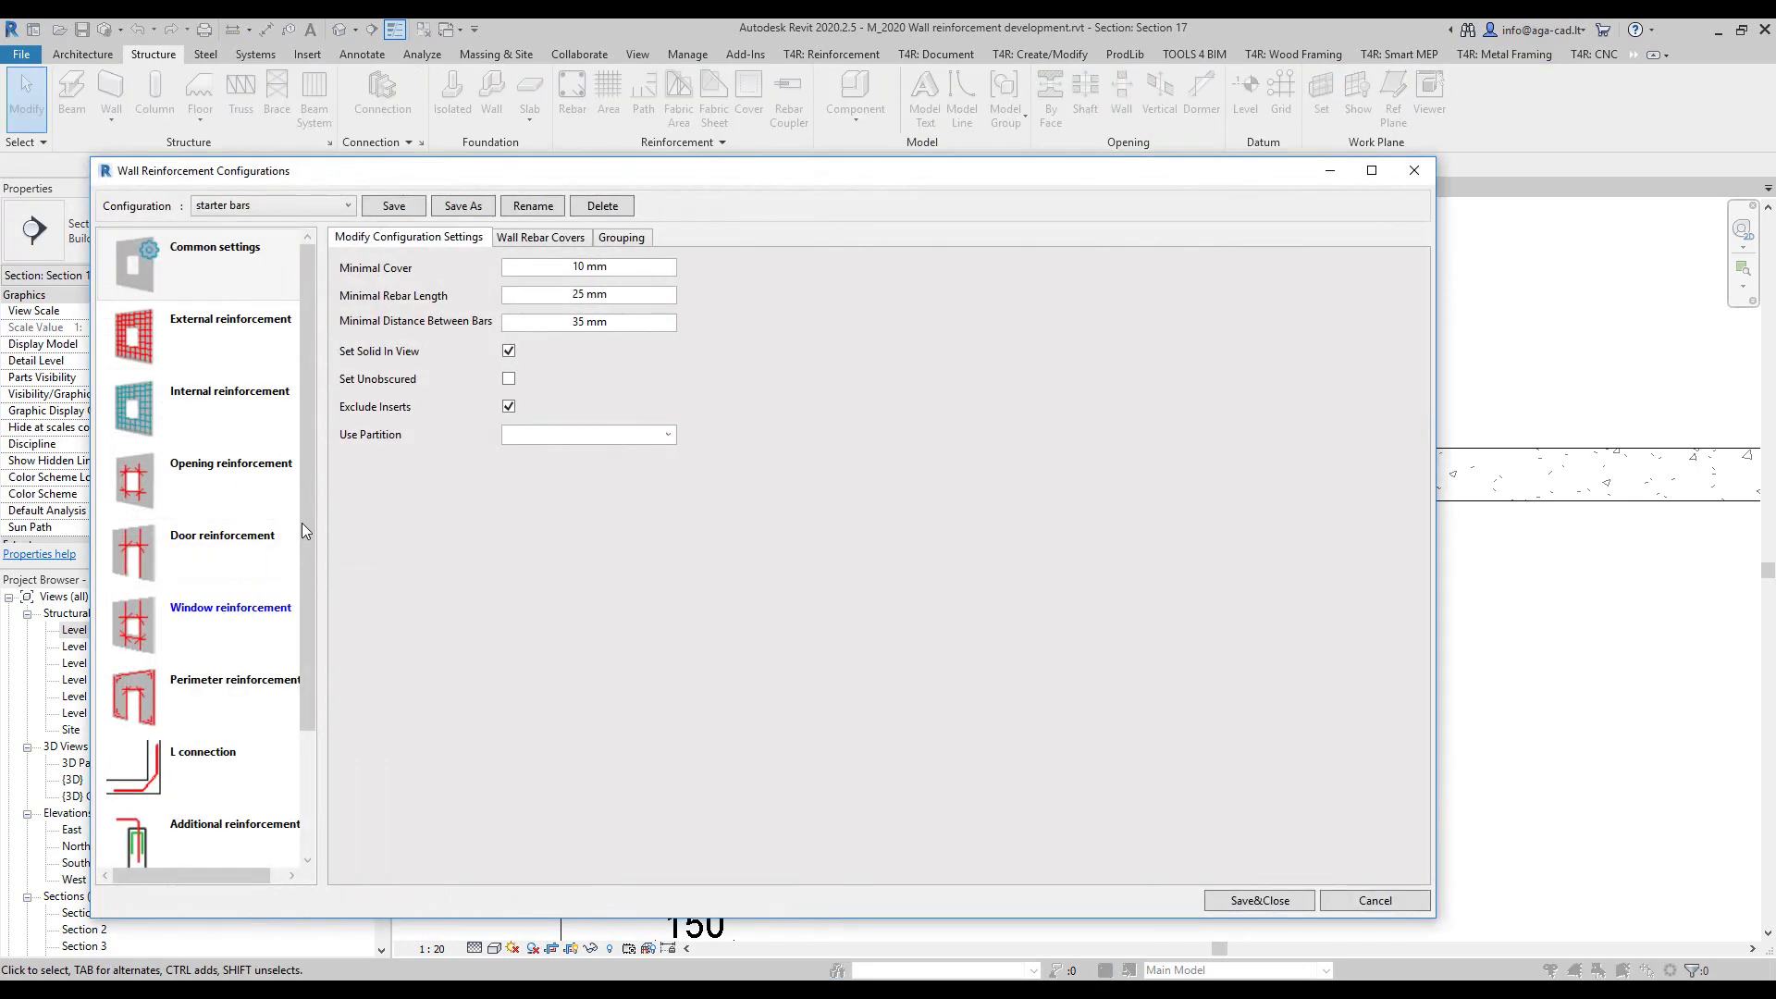
pyautogui.click(239, 857)
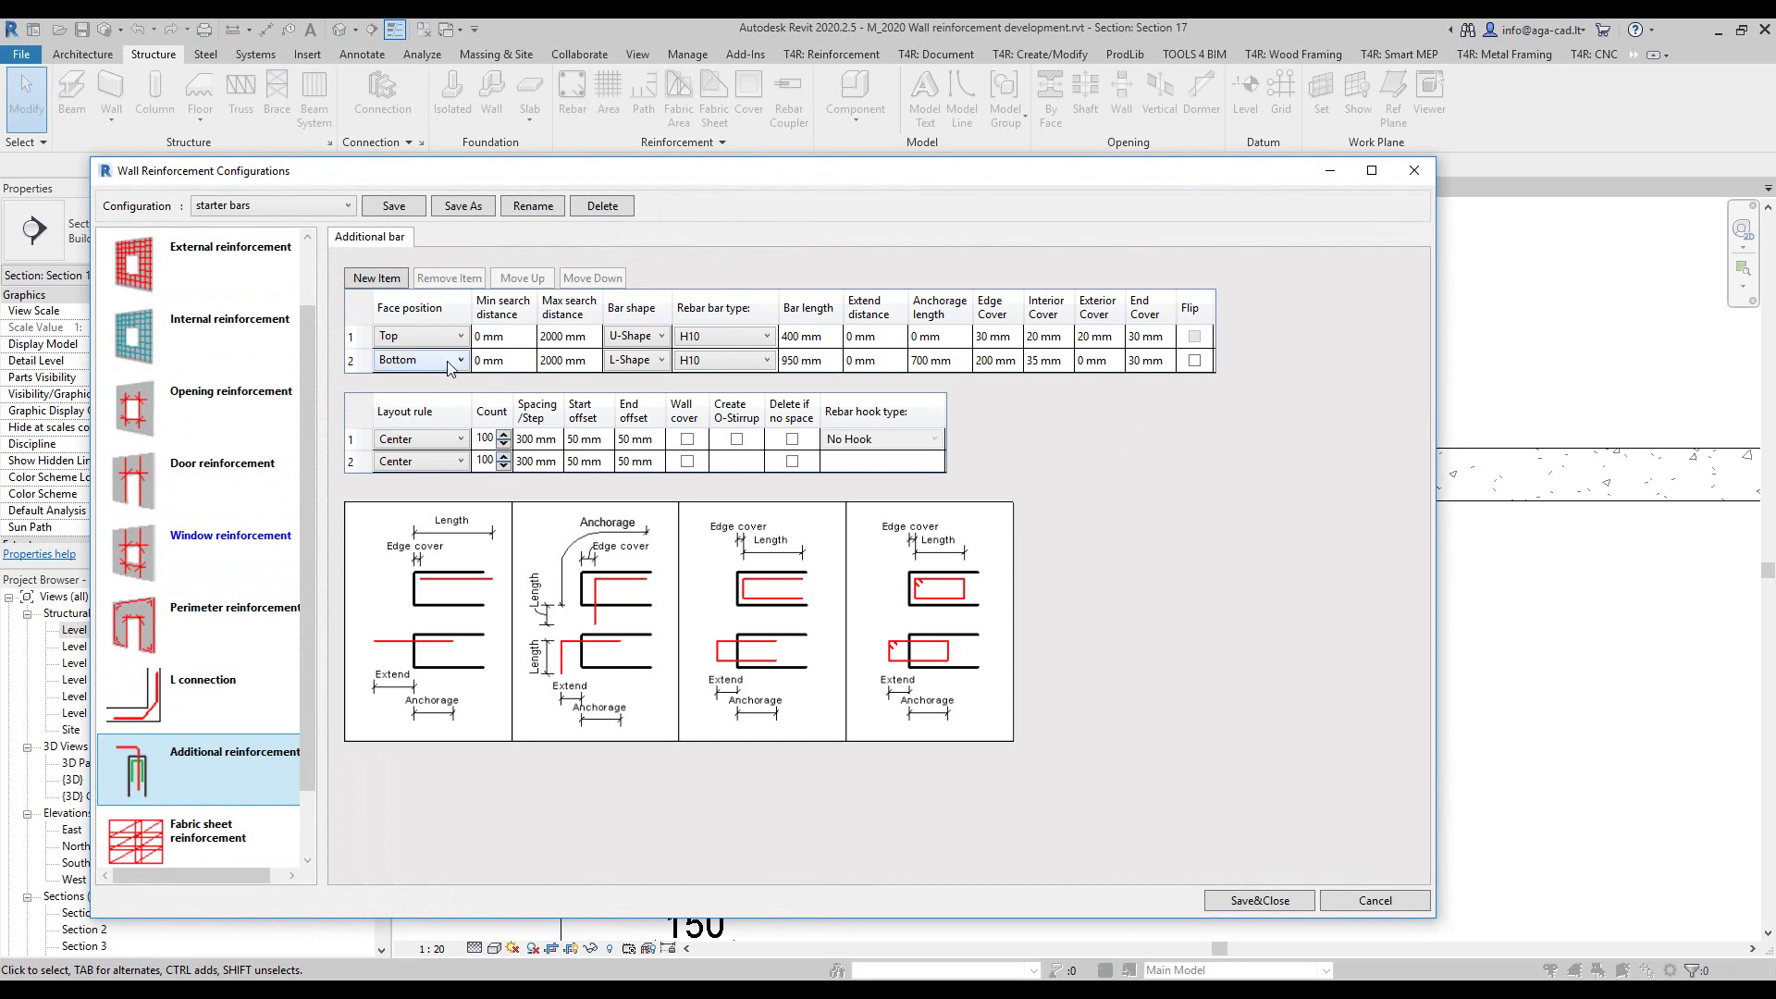
pyautogui.click(717, 361)
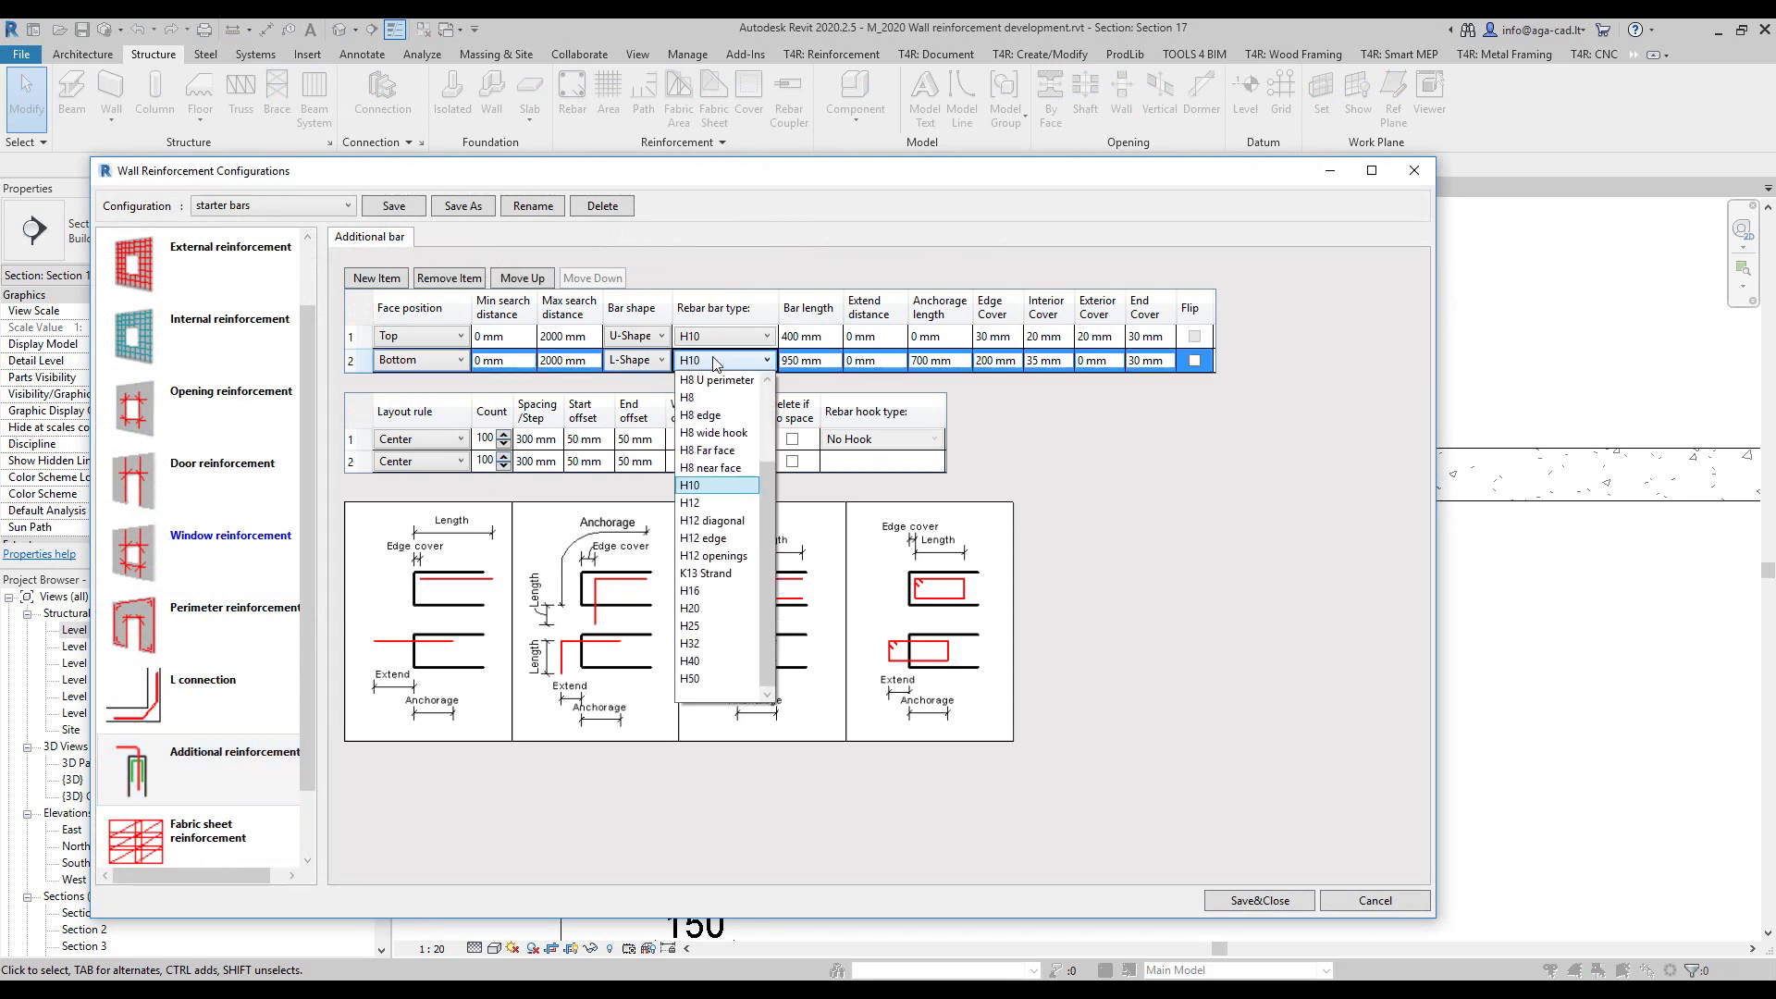
pyautogui.click(725, 511)
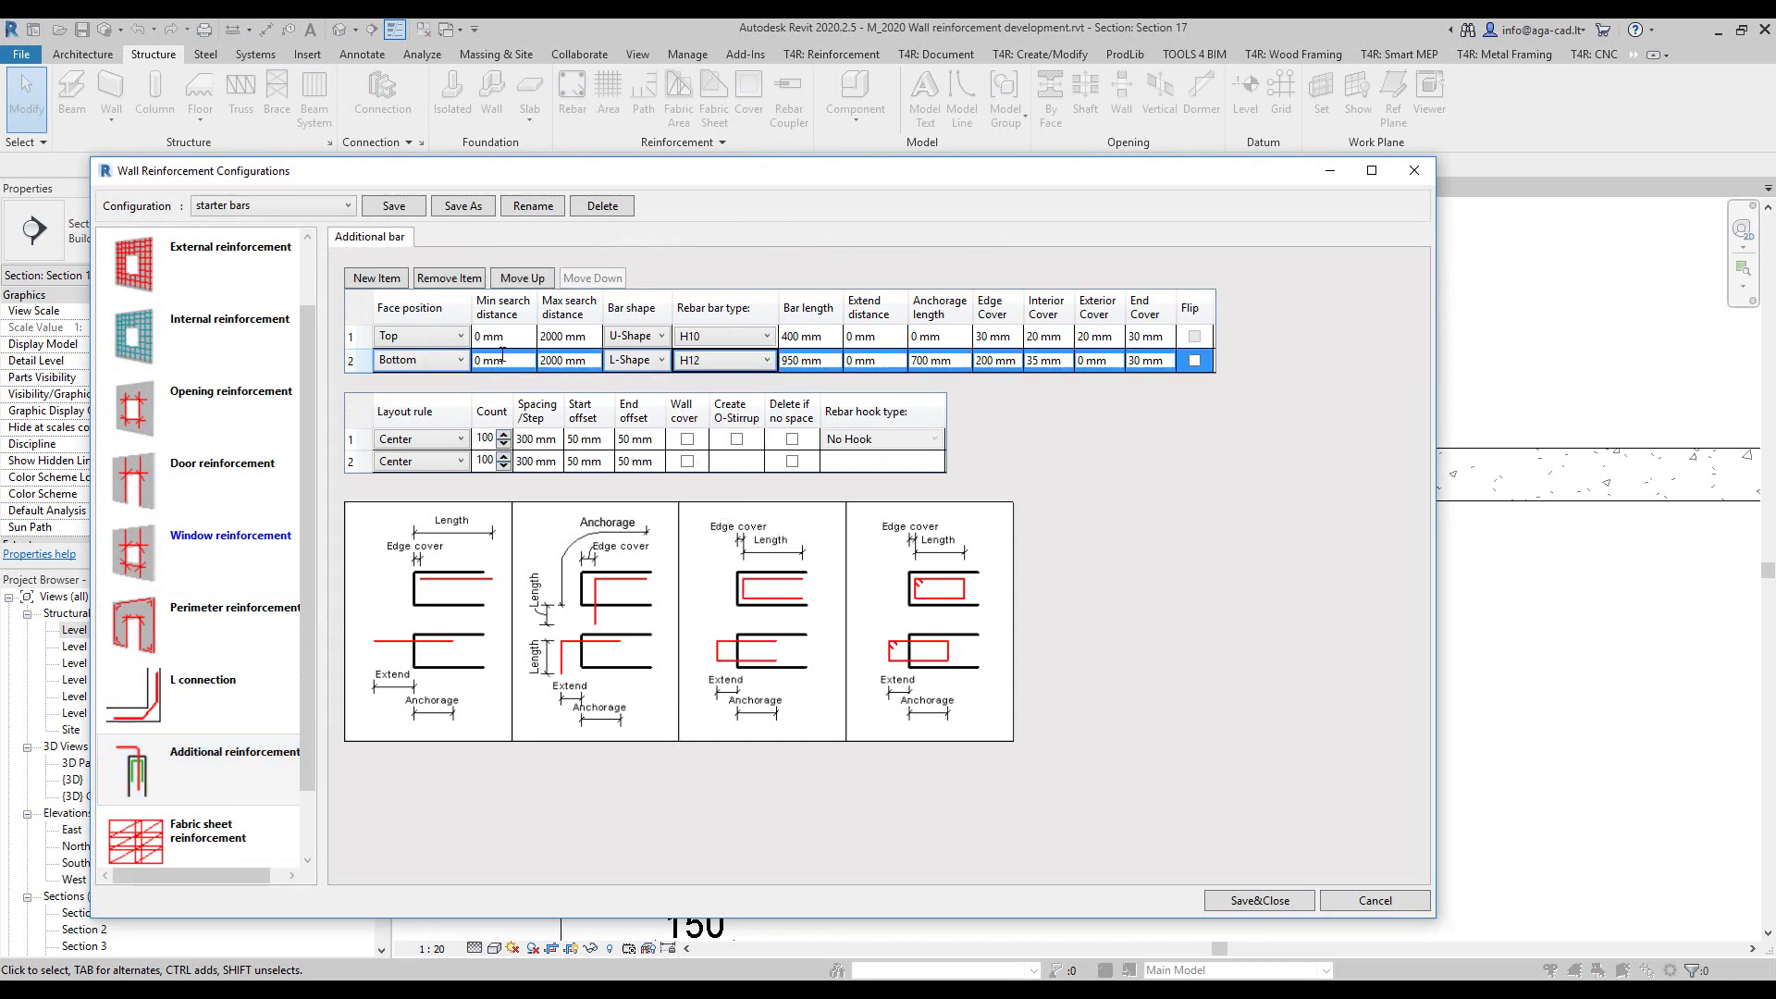
pyautogui.click(1260, 900)
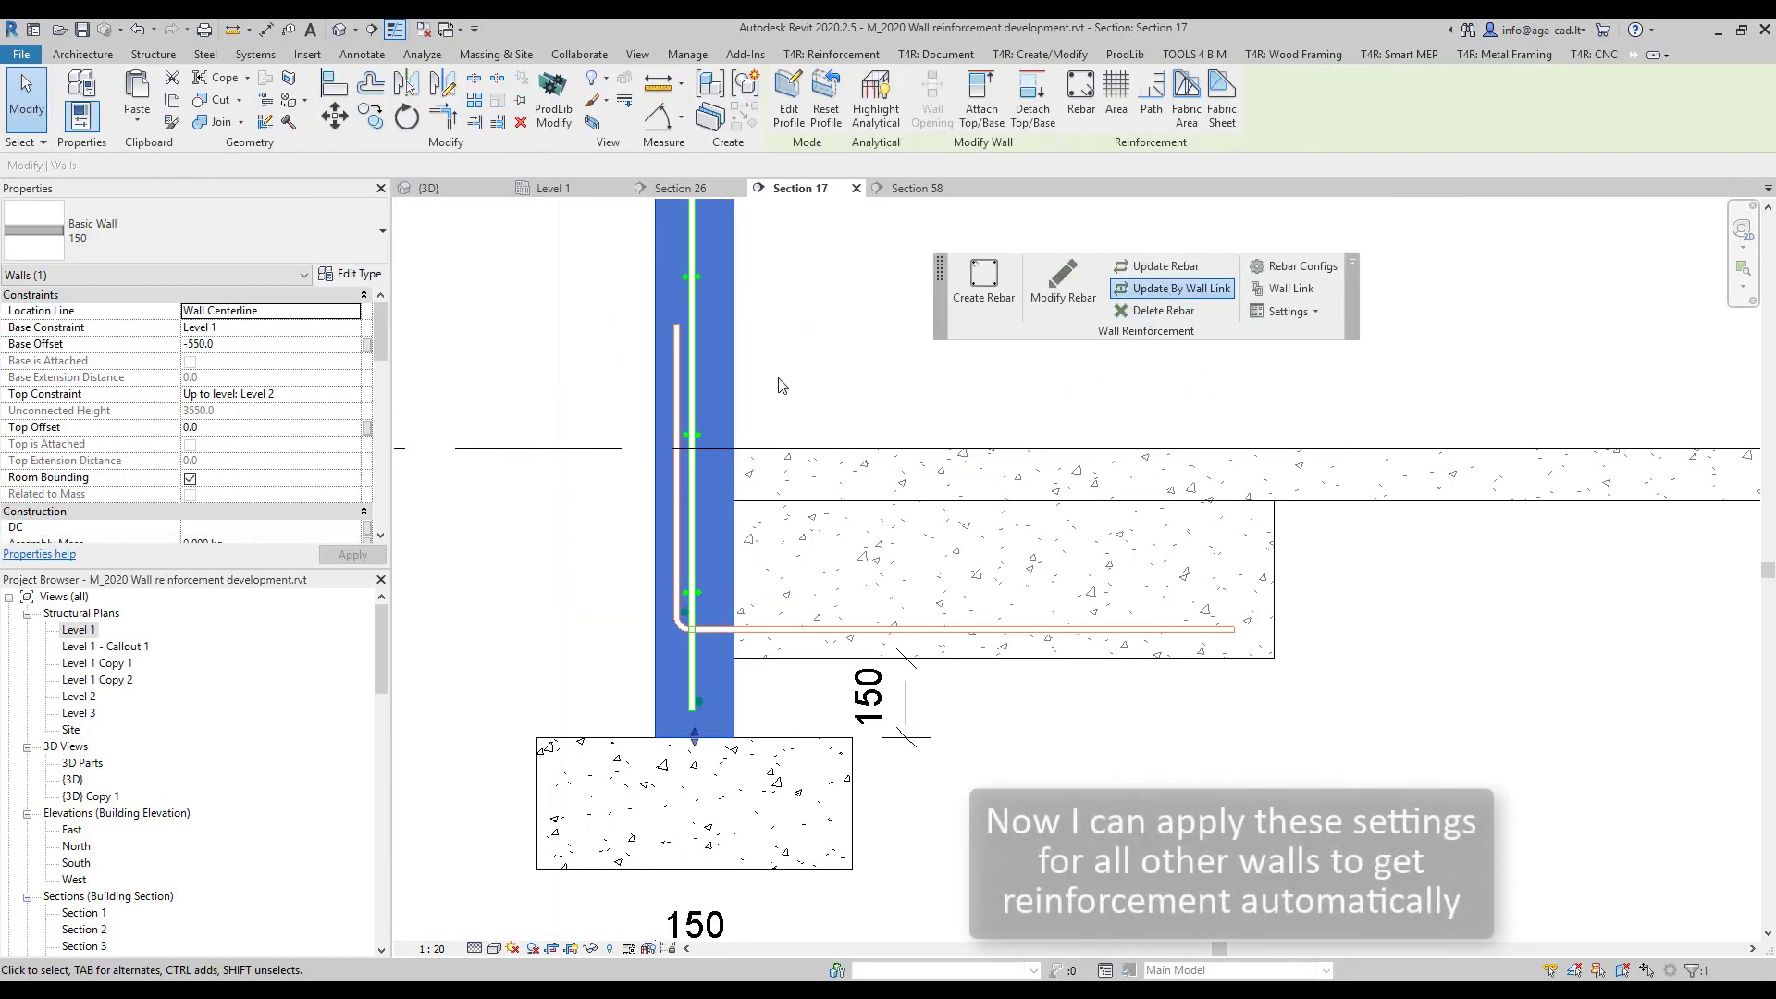
# Step: Check that the L-shaped starter bar into the slab in Section 17 is now H12
pyautogui.click(825, 370)
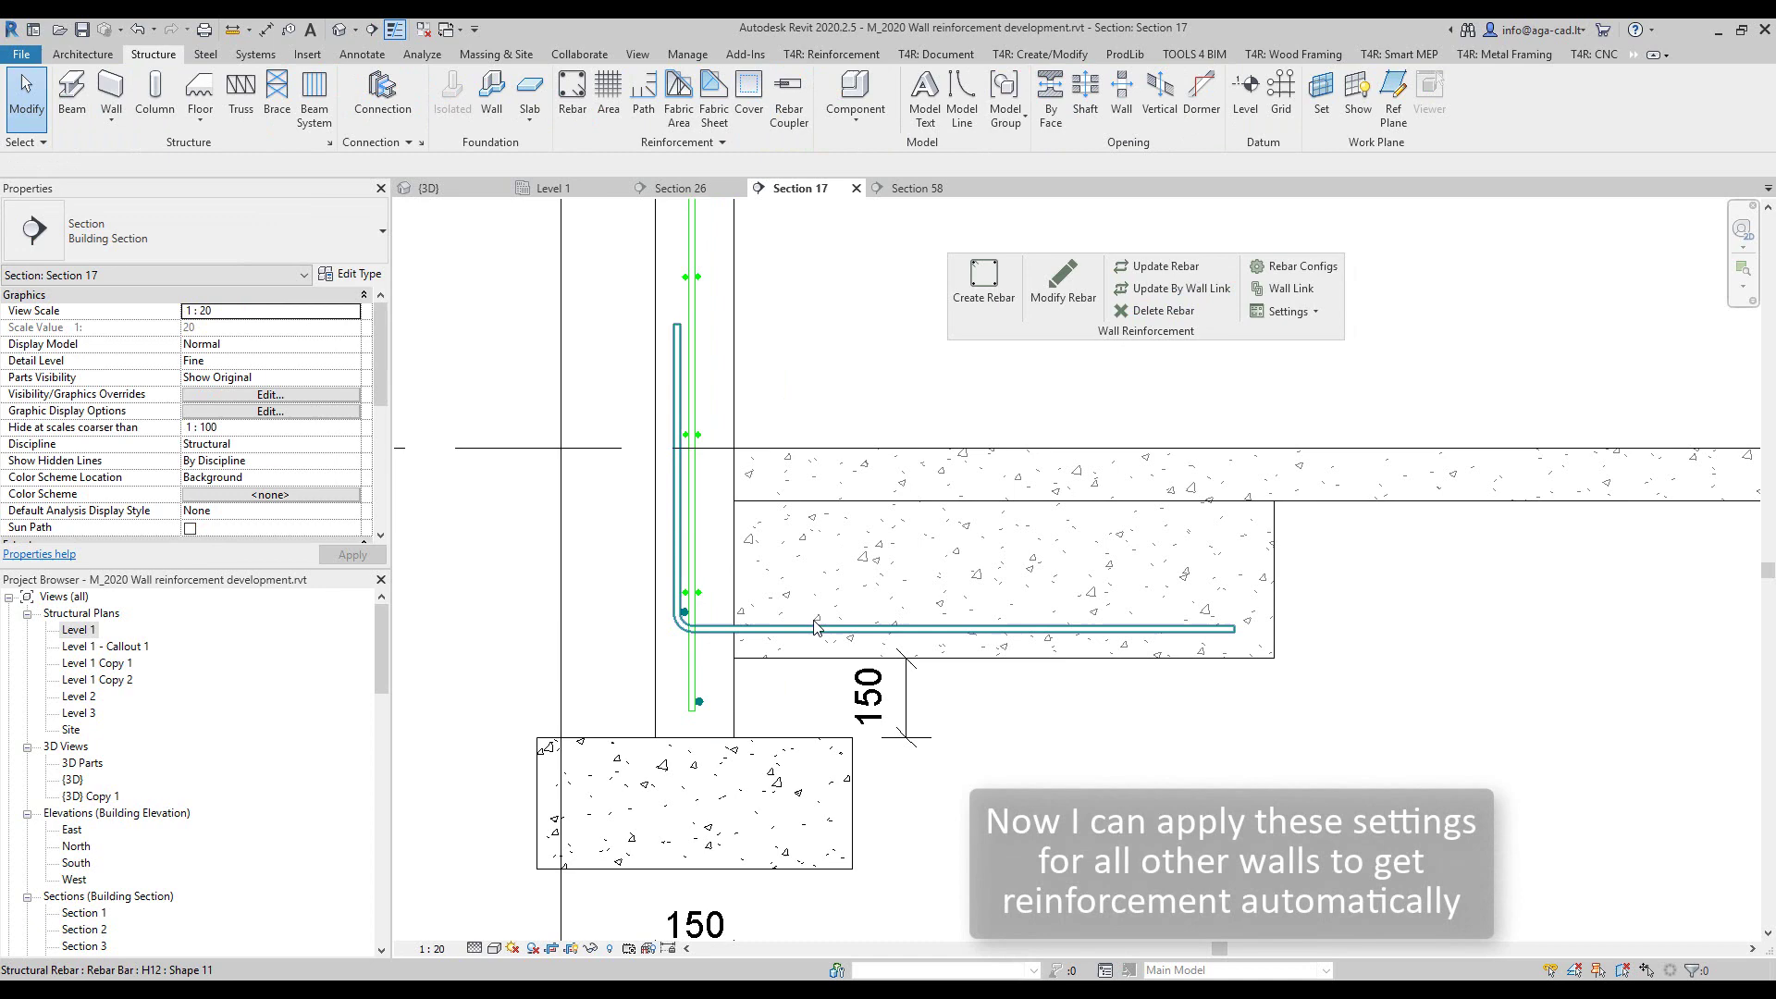
pyautogui.click(811, 626)
pyautogui.scroll(-5, 811, 621)
pyautogui.press('Escape')
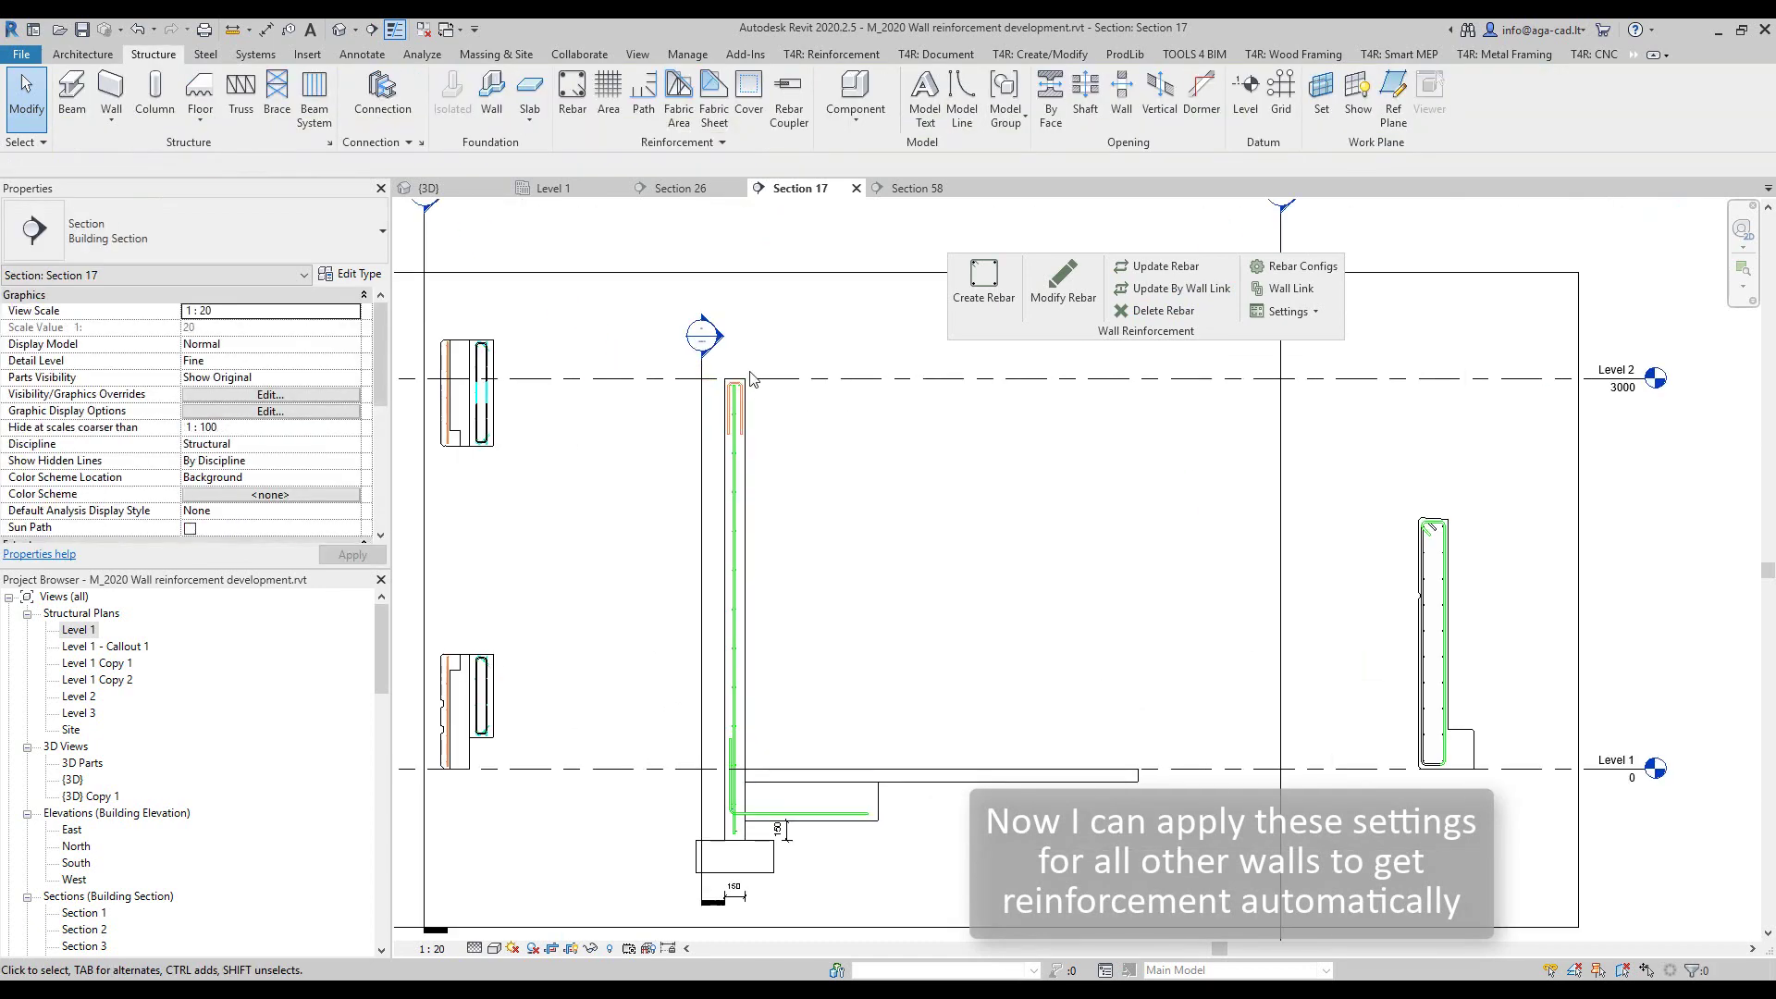
pyautogui.doubleClick(703, 335)
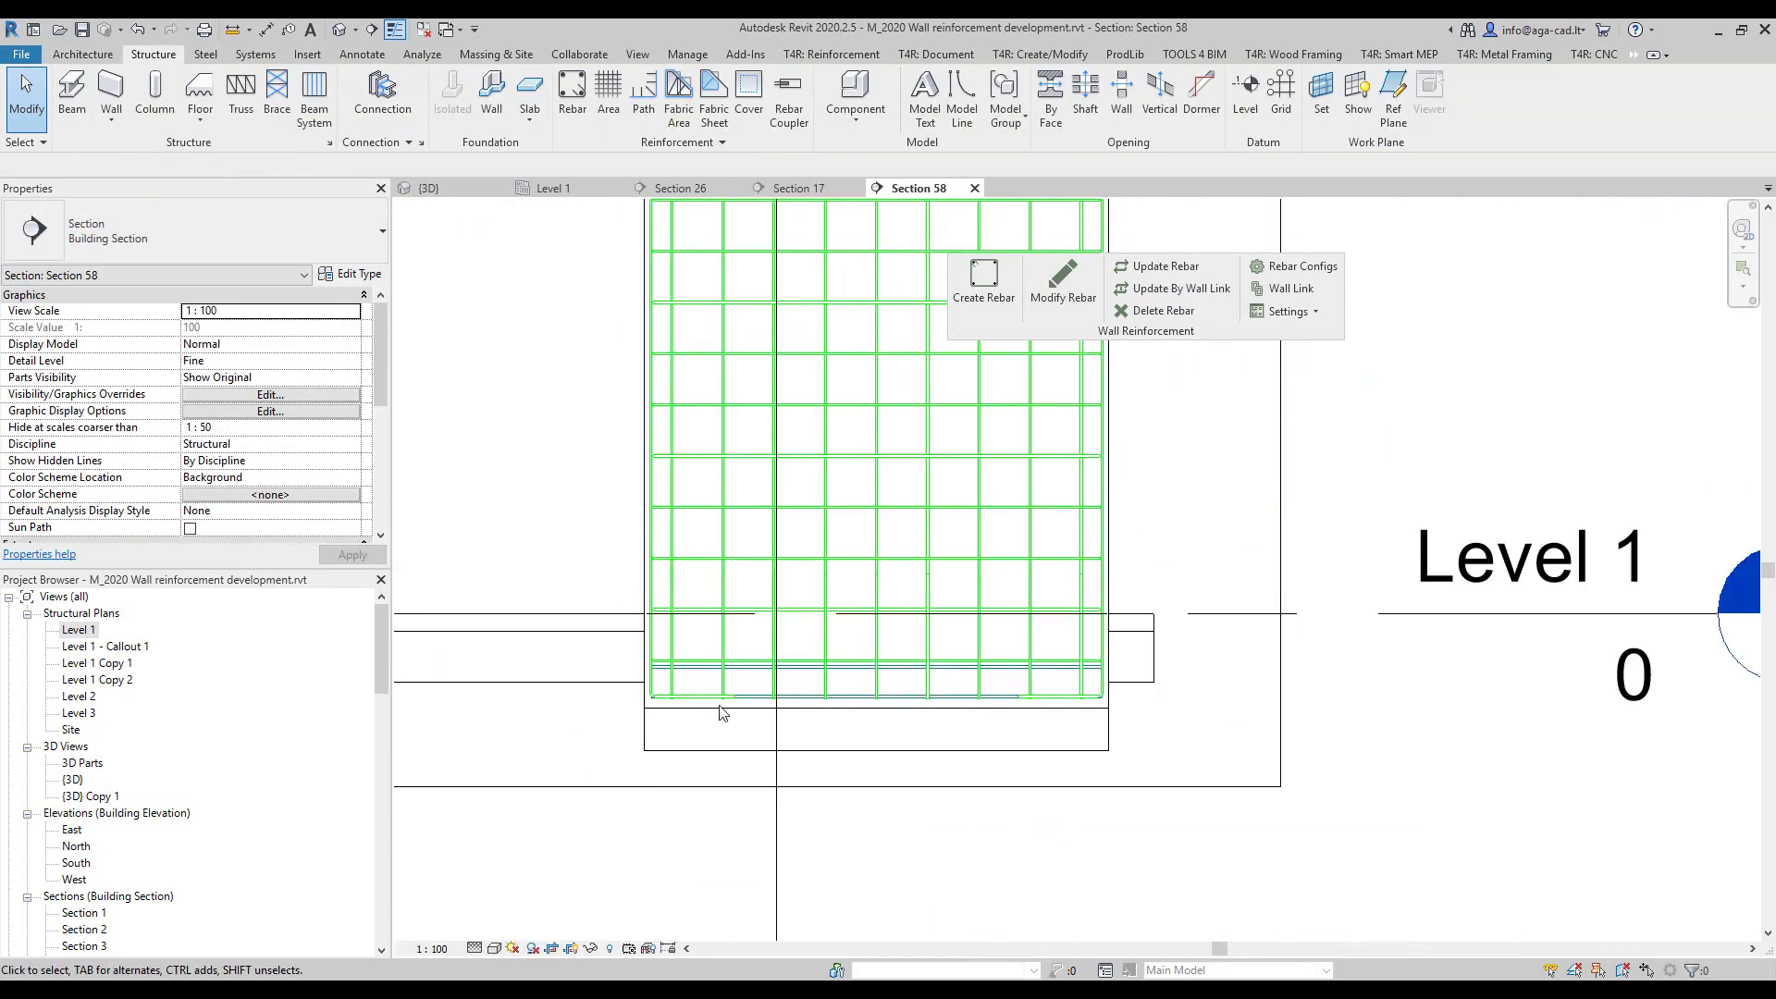
pyautogui.scroll(2, 722, 712)
pyautogui.click(683, 692)
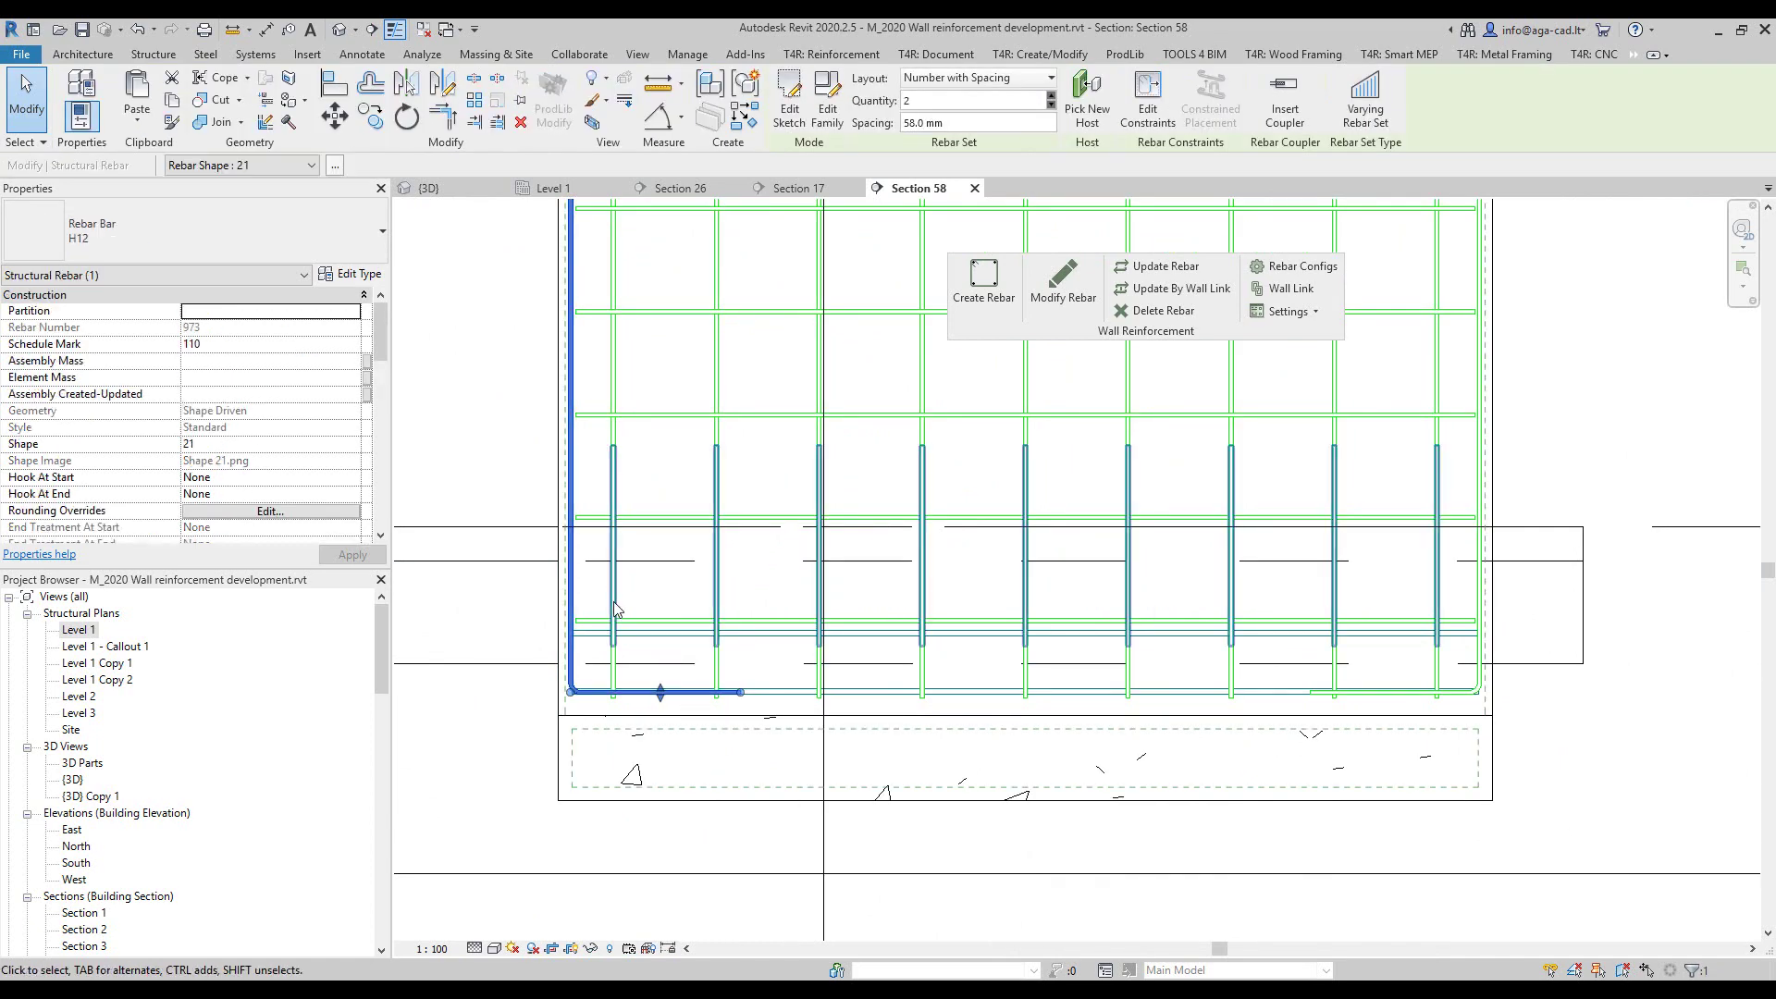
pyautogui.scroll(-3, 821, 777)
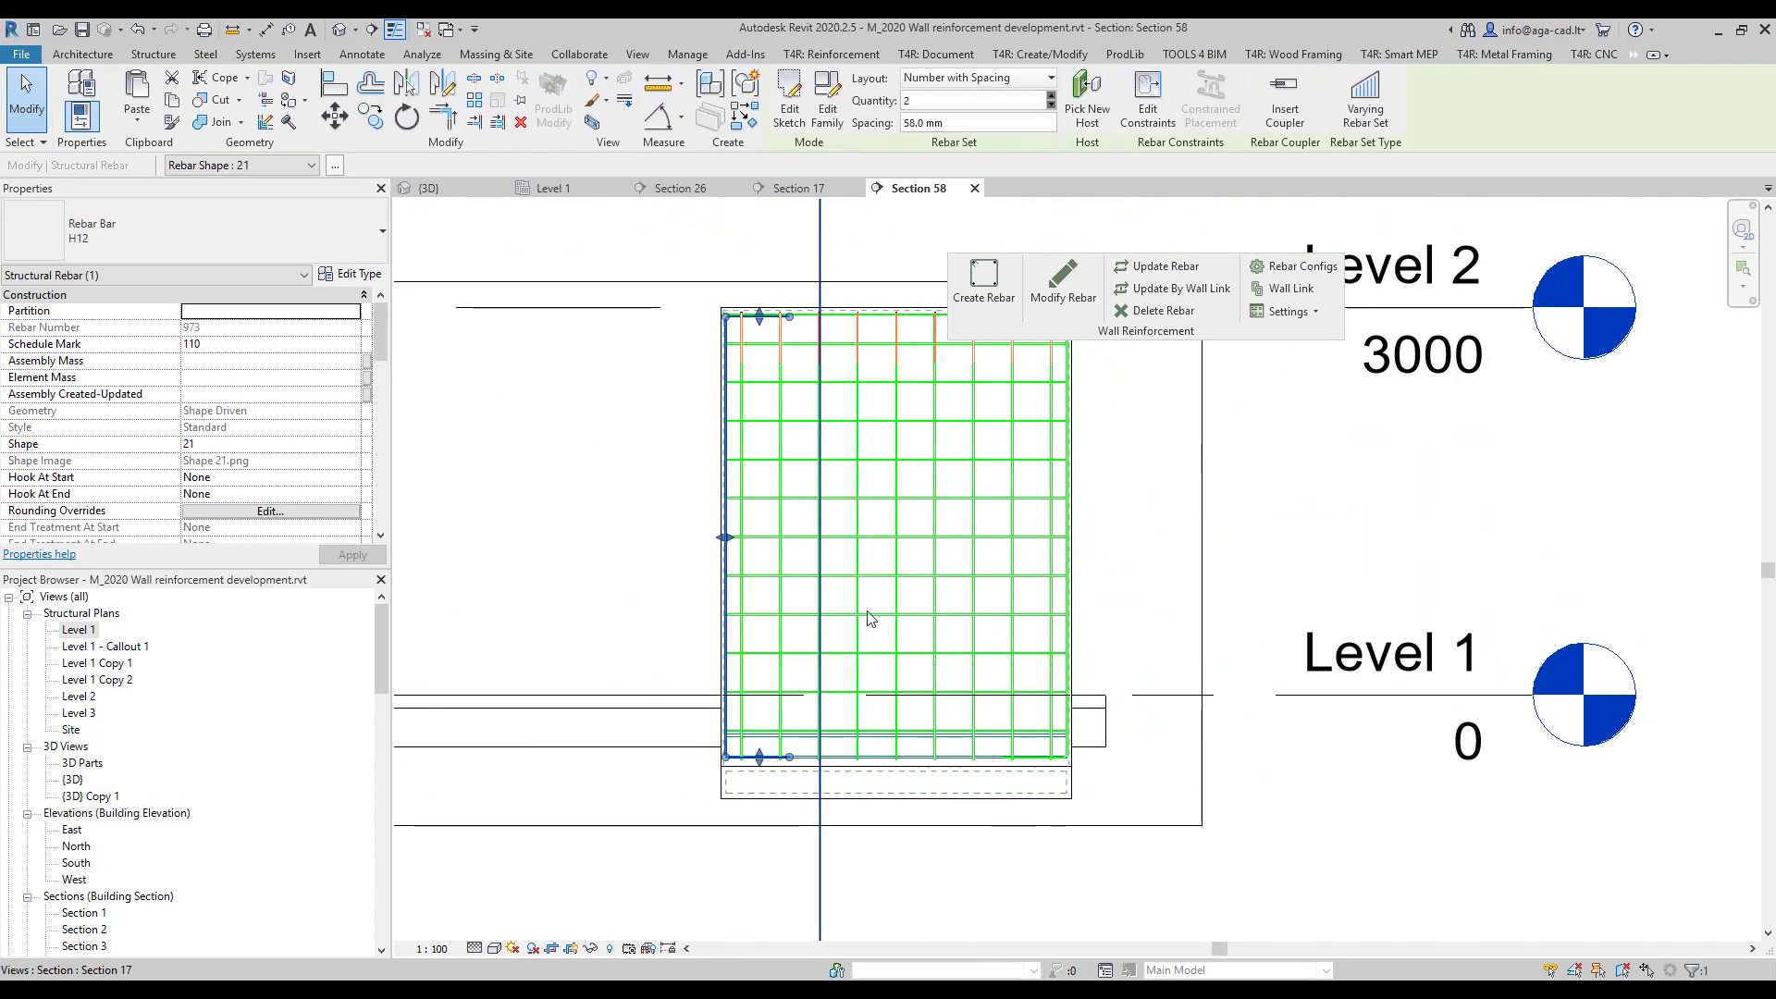
pyautogui.scroll(1, 987, 535)
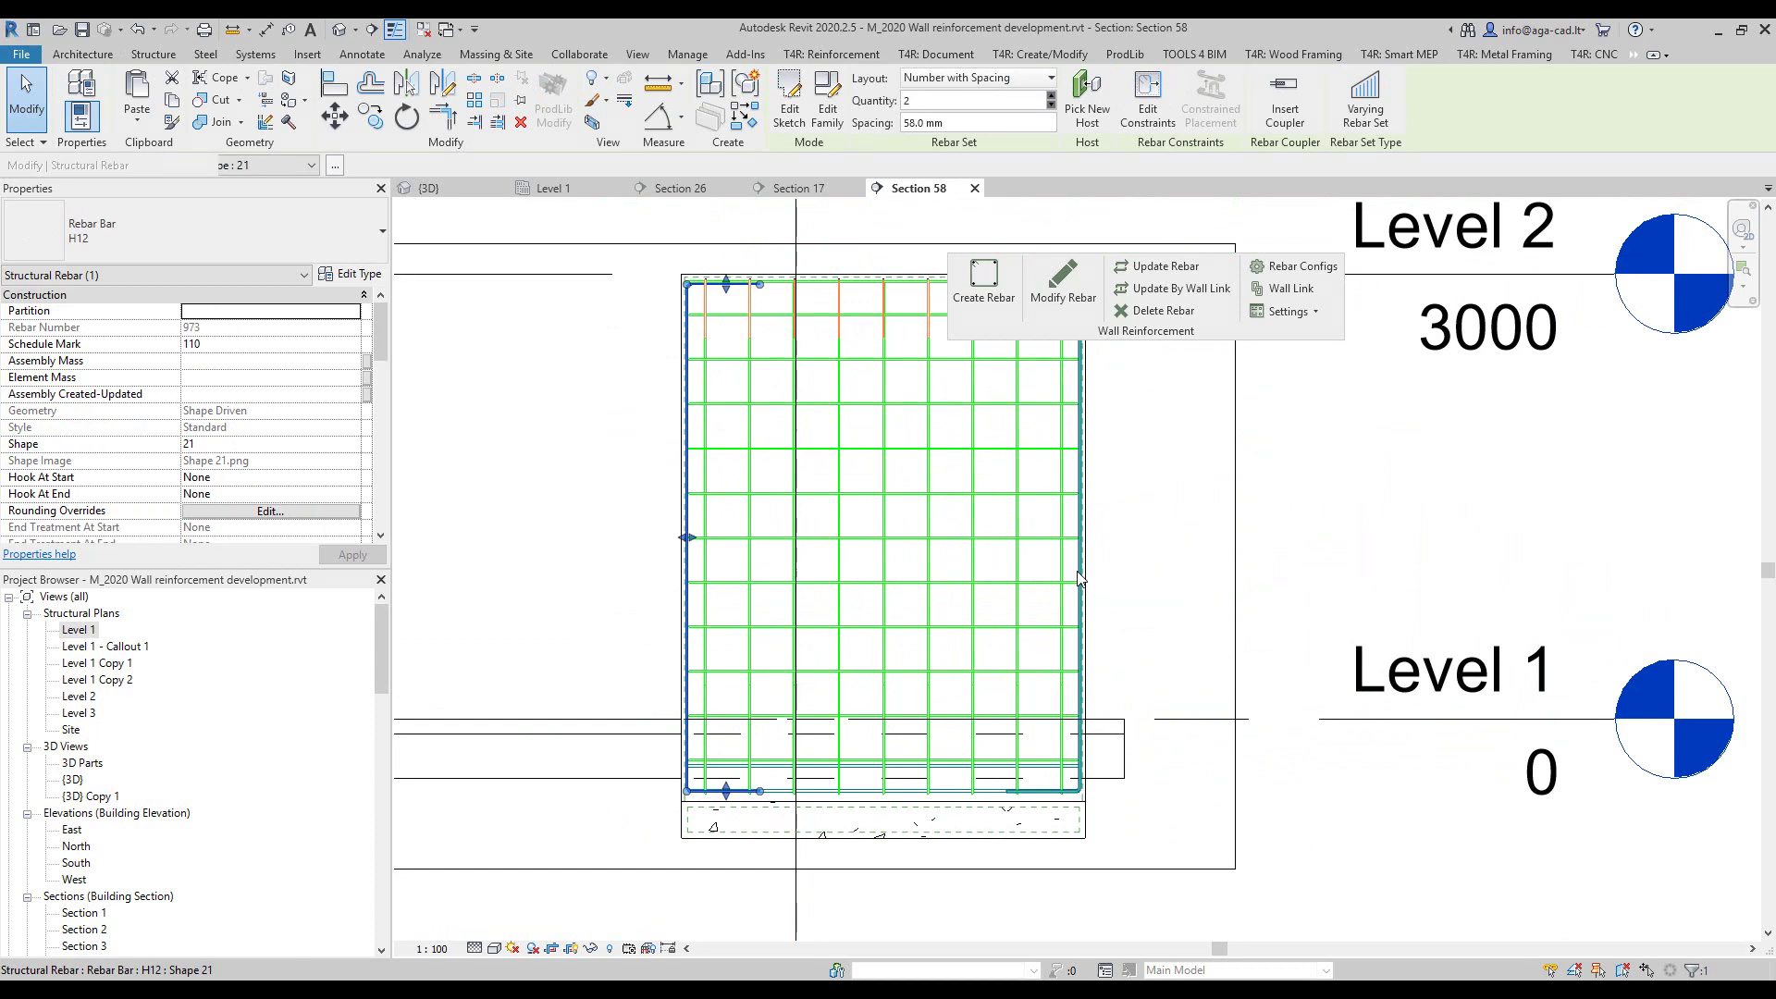
pyautogui.click(999, 791)
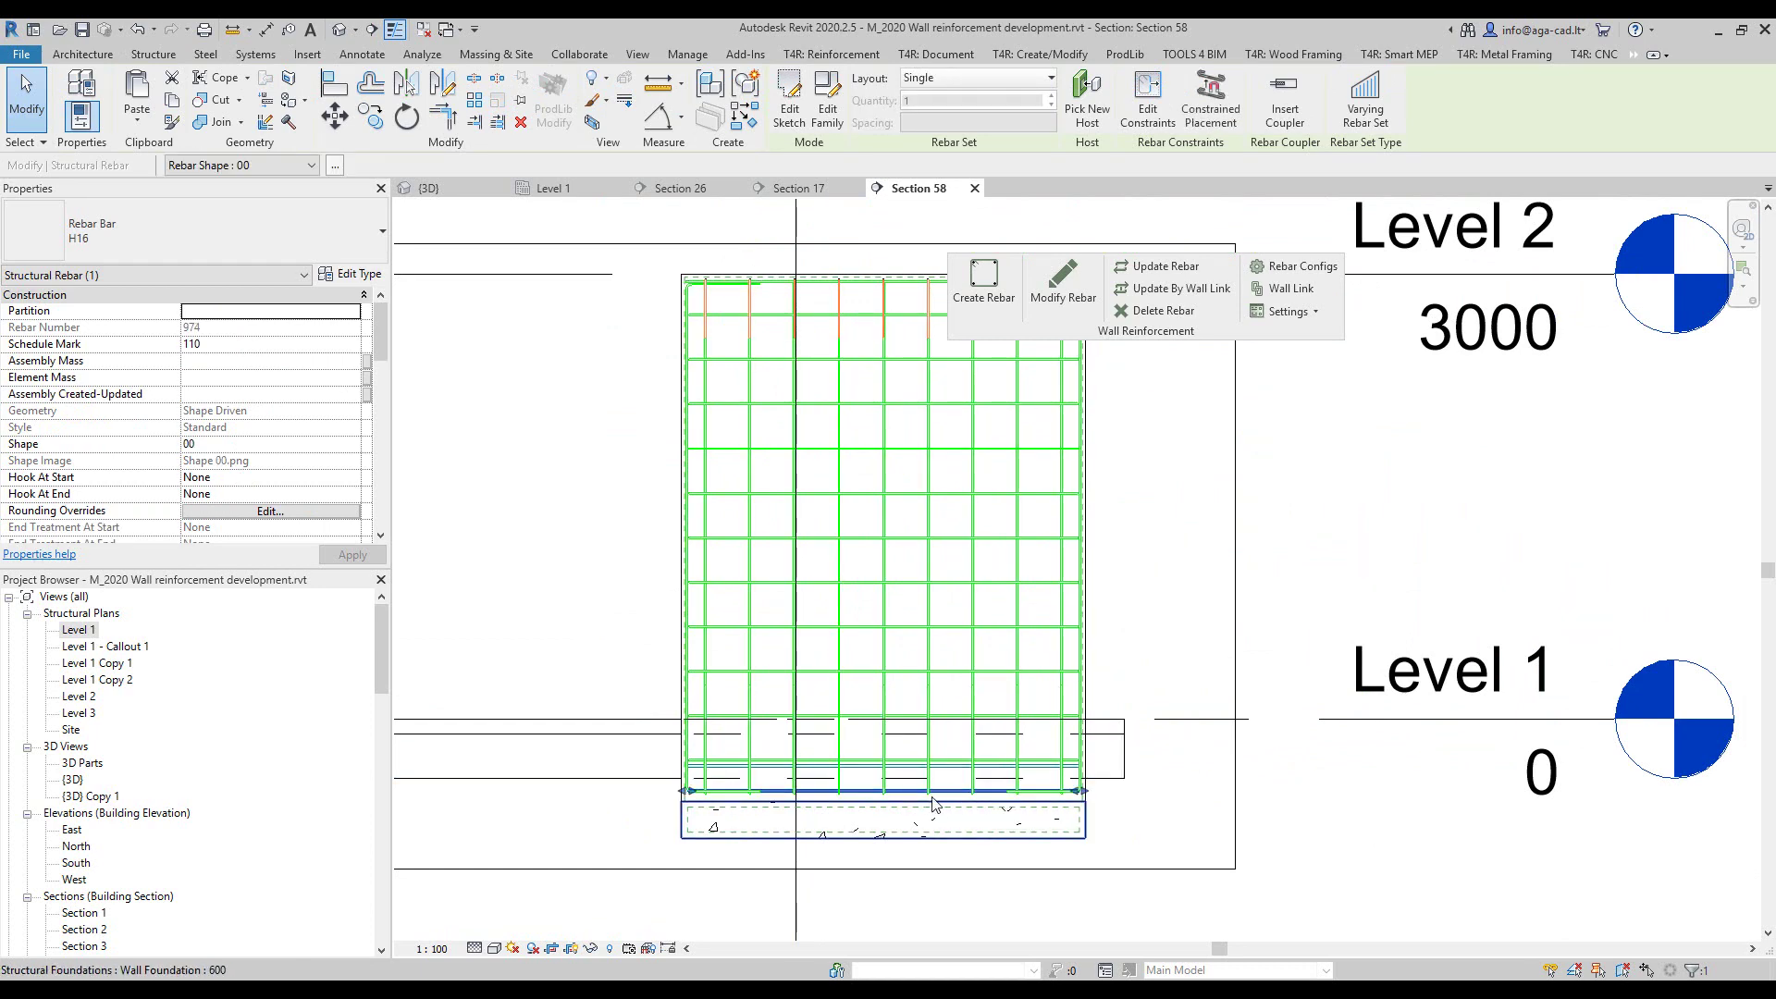
pyautogui.click(1111, 813)
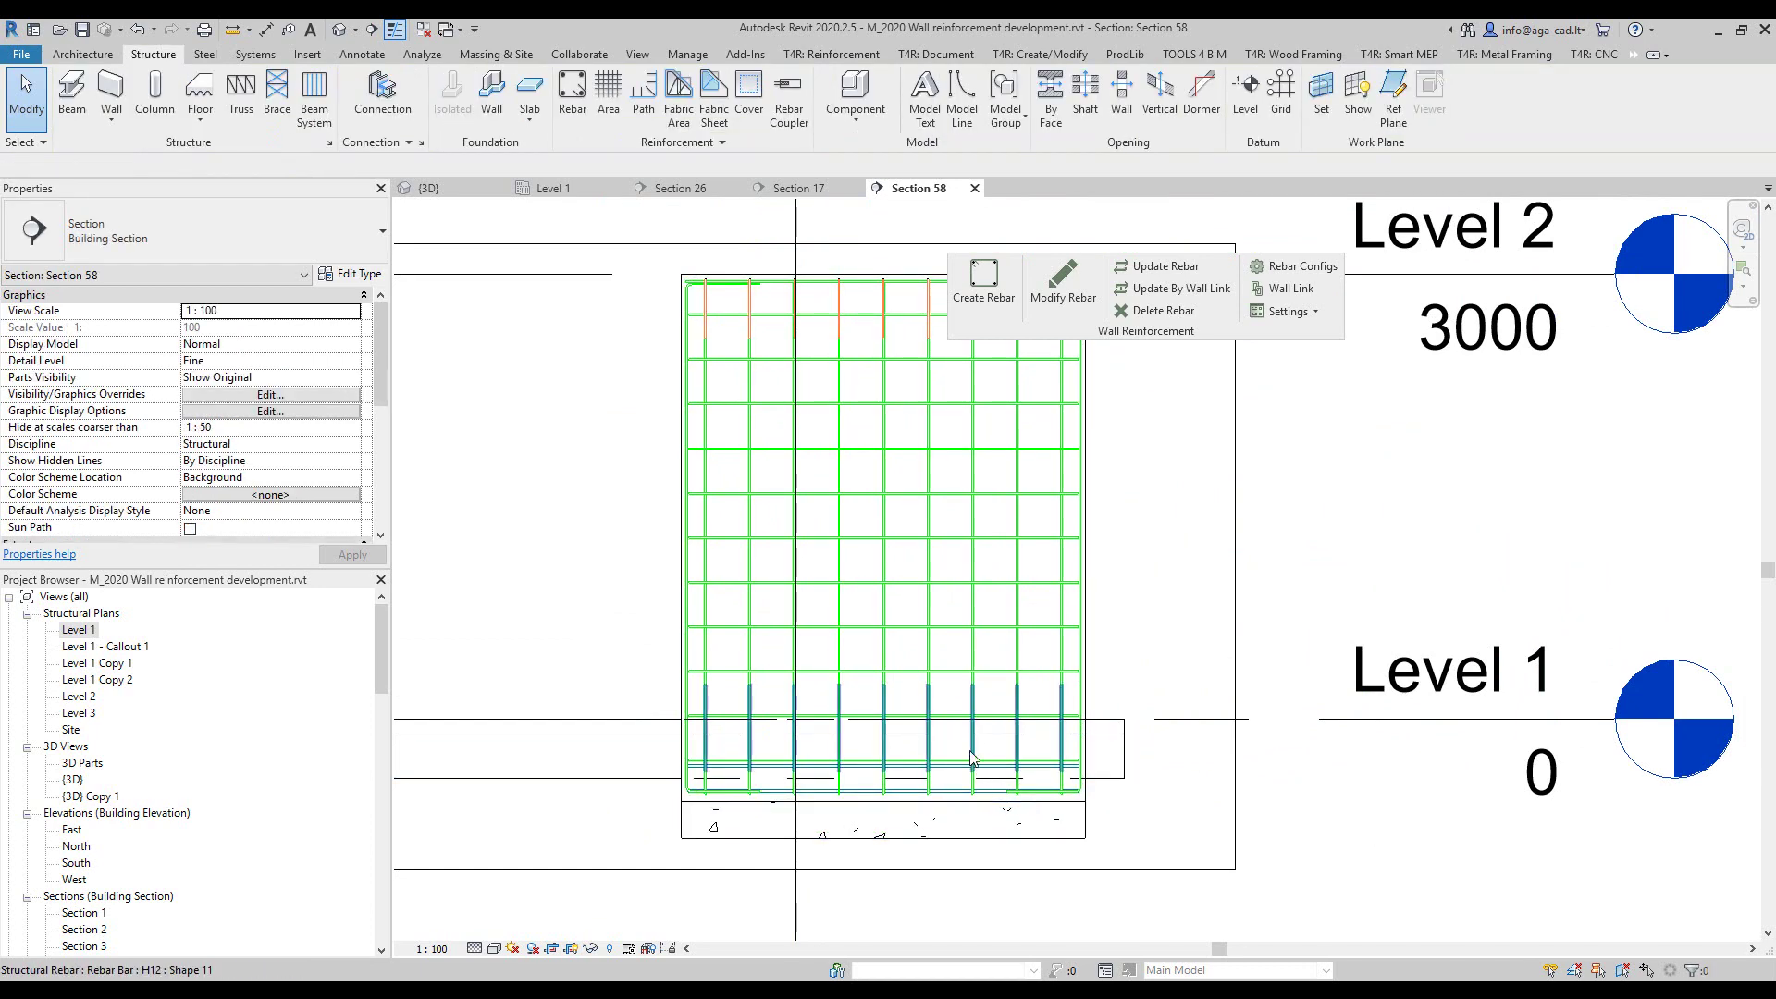
pyautogui.click(970, 757)
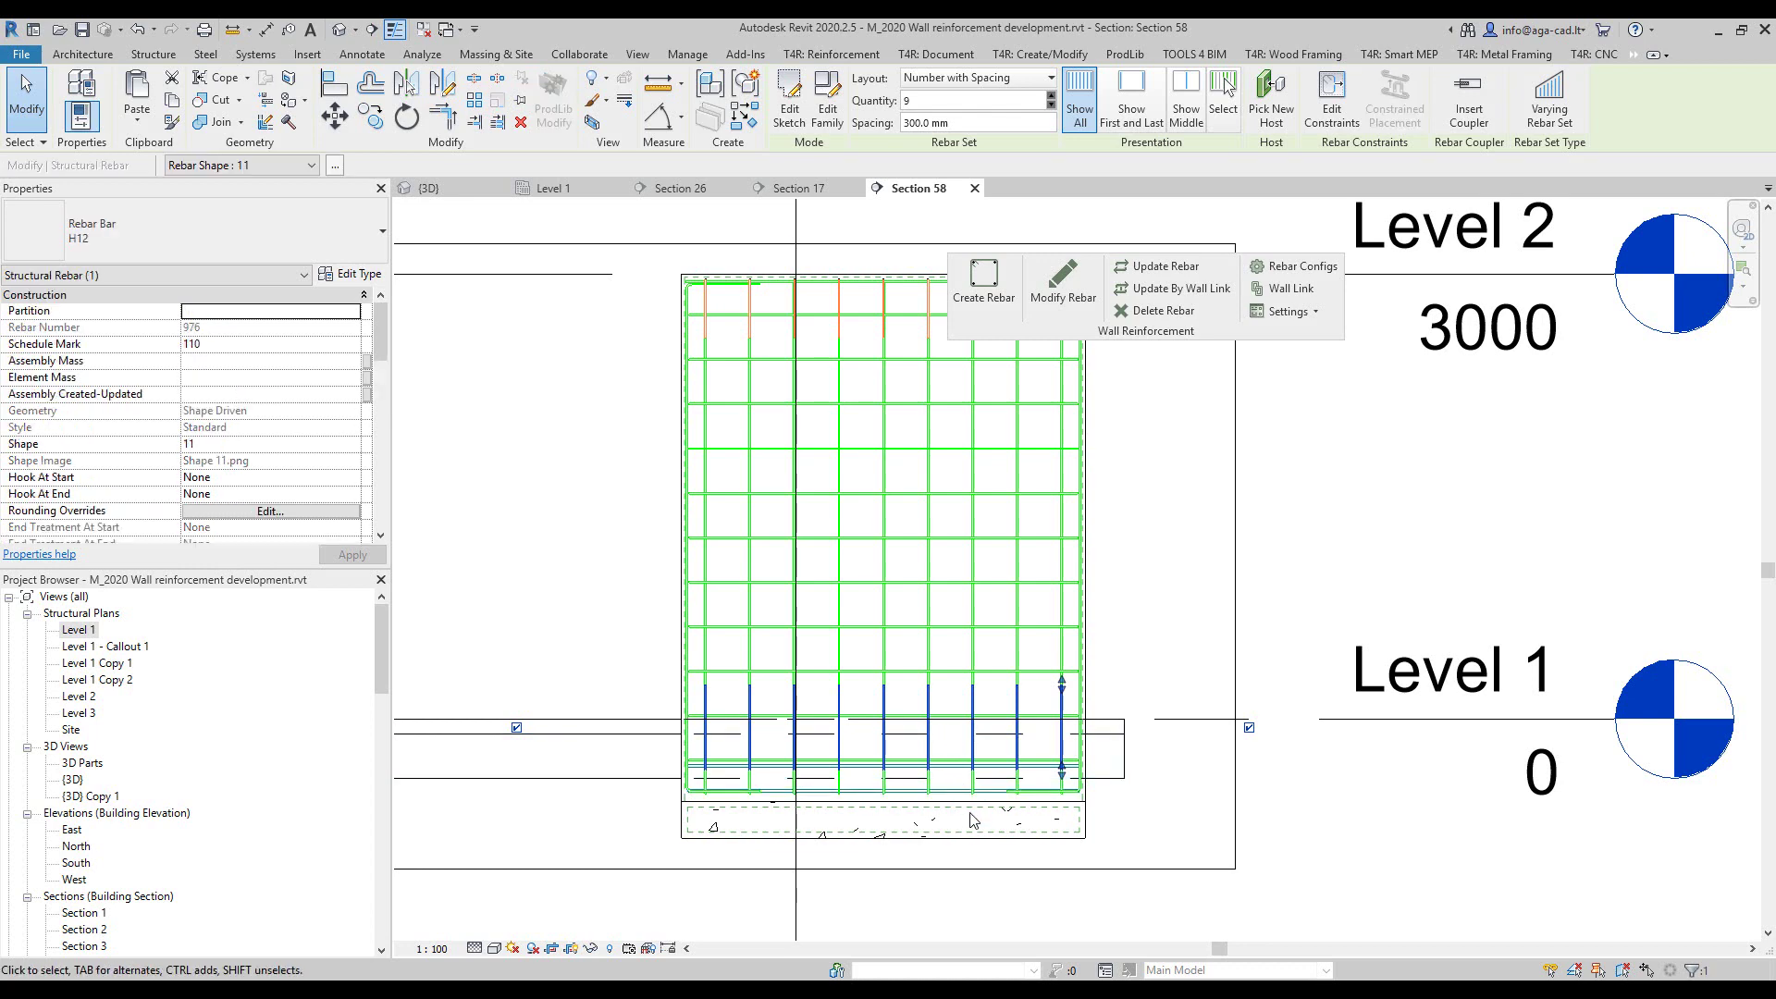
pyautogui.scroll(-2, 973, 816)
pyautogui.click(1103, 784)
pyautogui.scroll(1, 1105, 784)
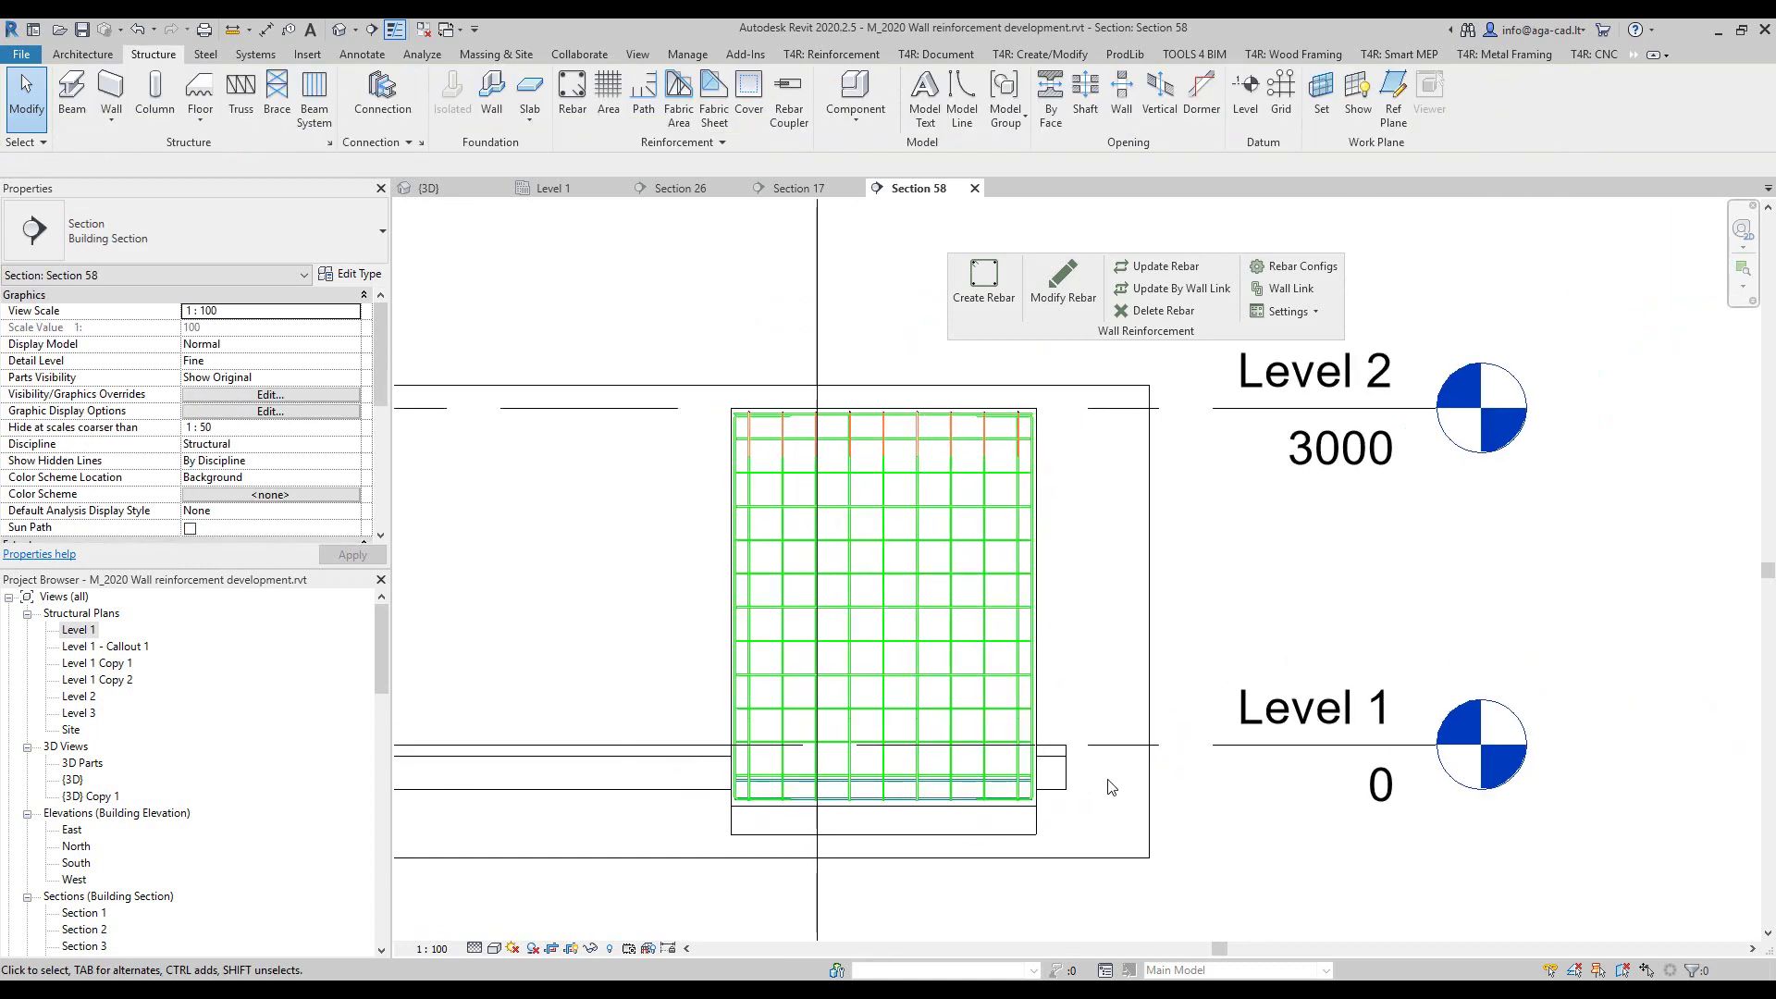
pyautogui.scroll(1, 1112, 787)
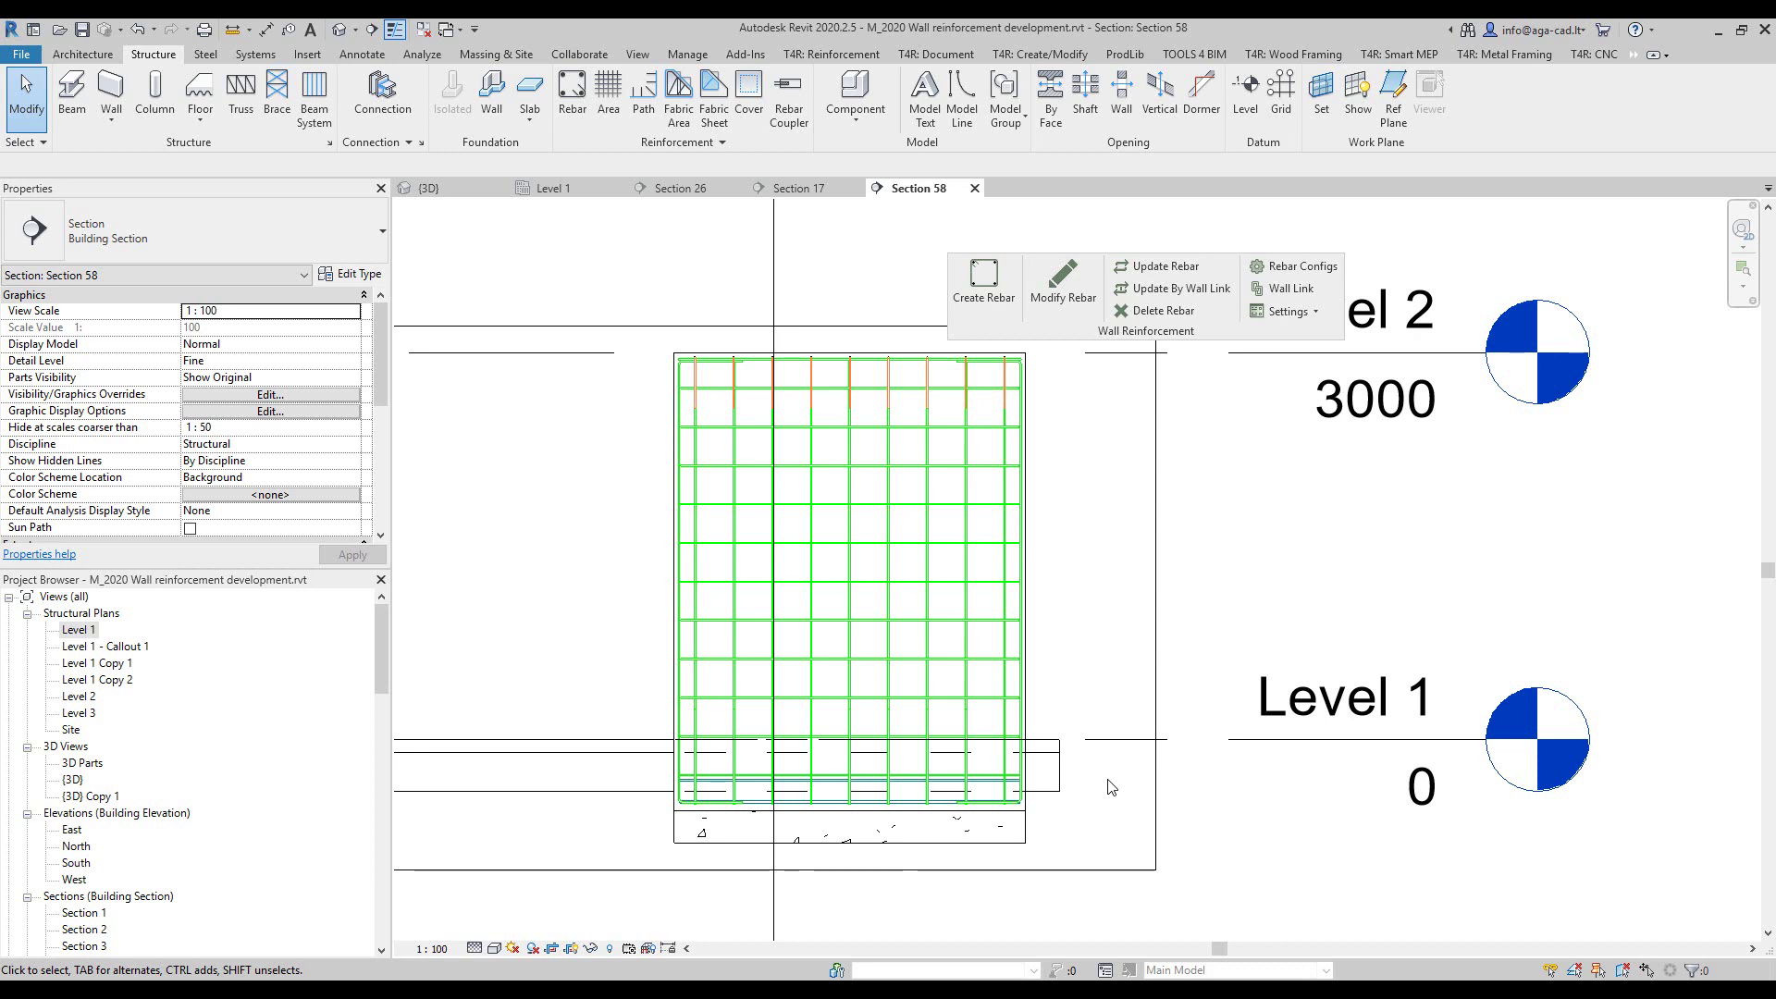
pyautogui.scroll(-6, 962, 592)
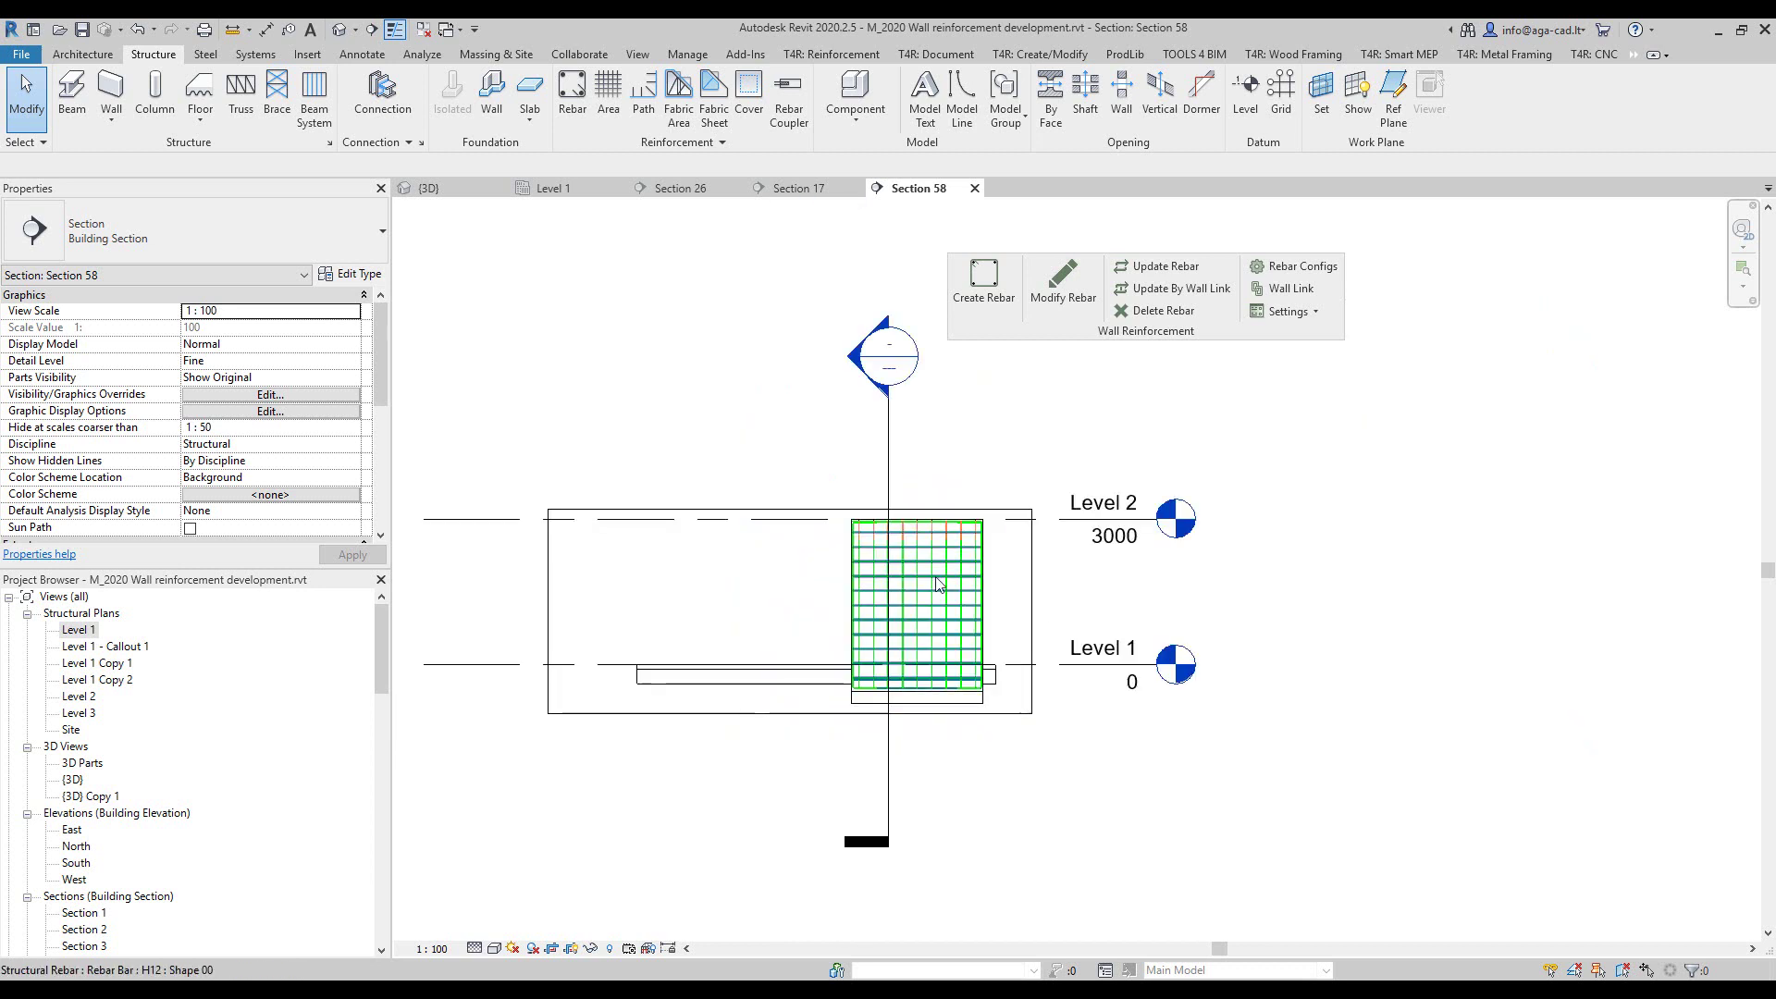
pyautogui.doubleClick(902, 390)
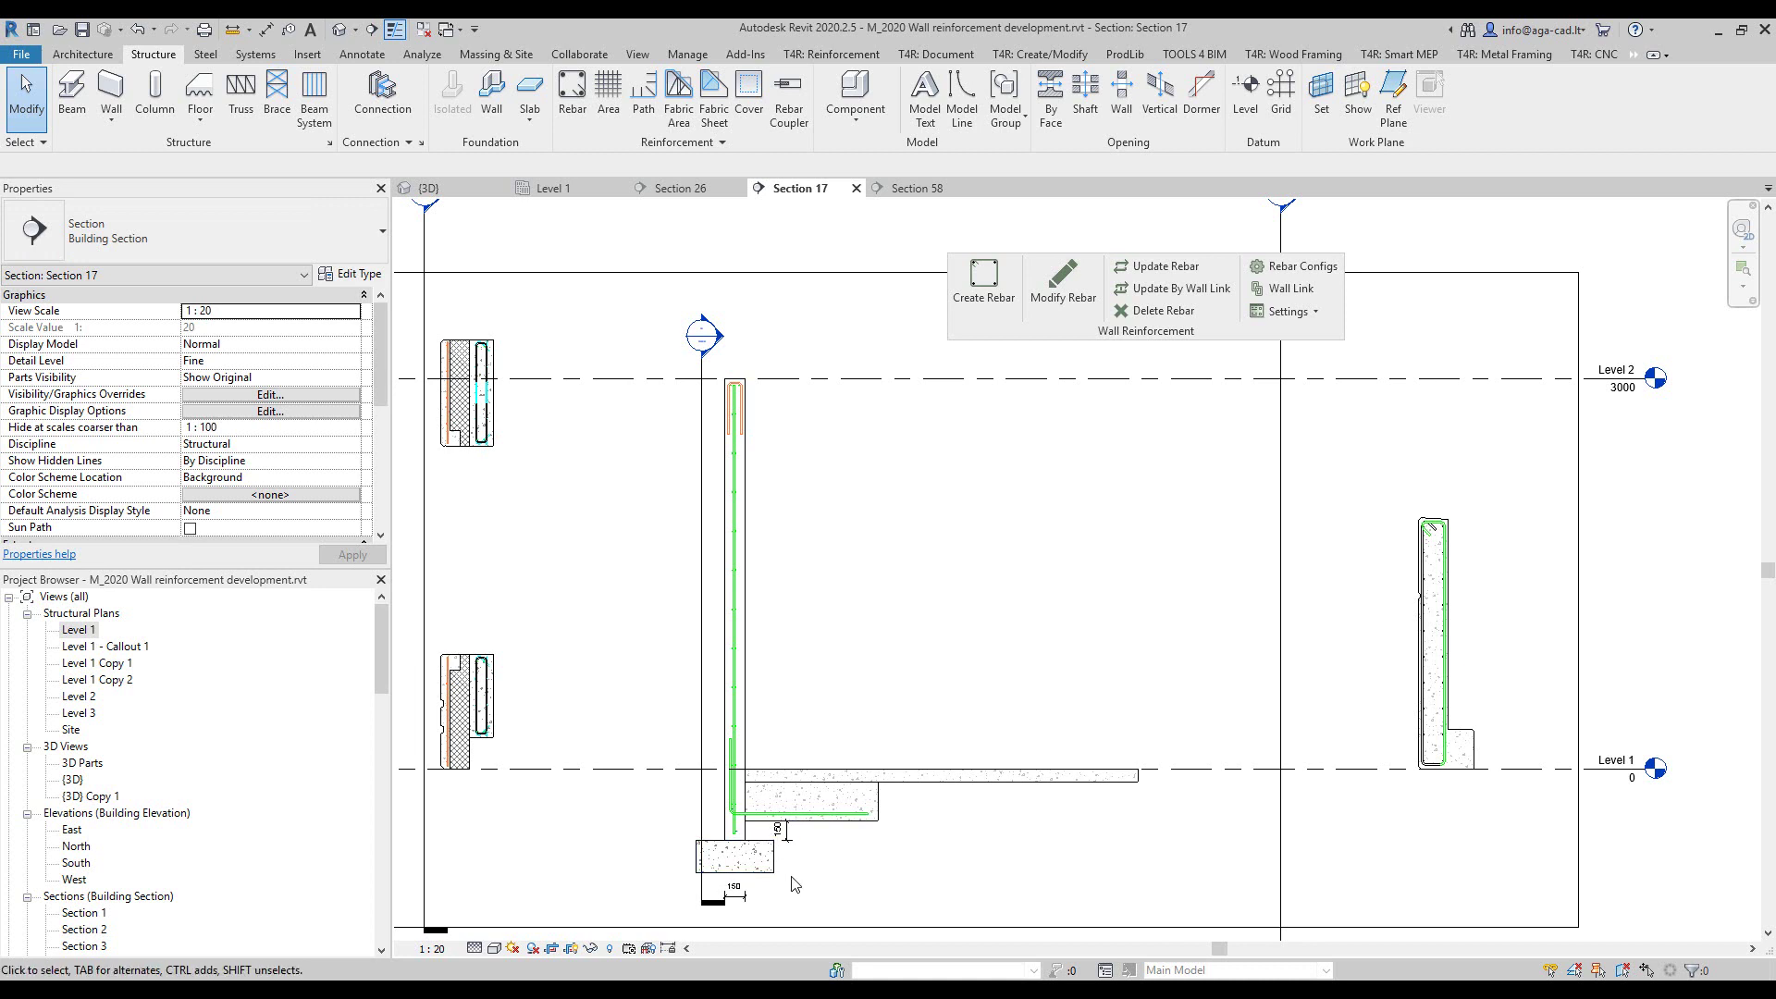